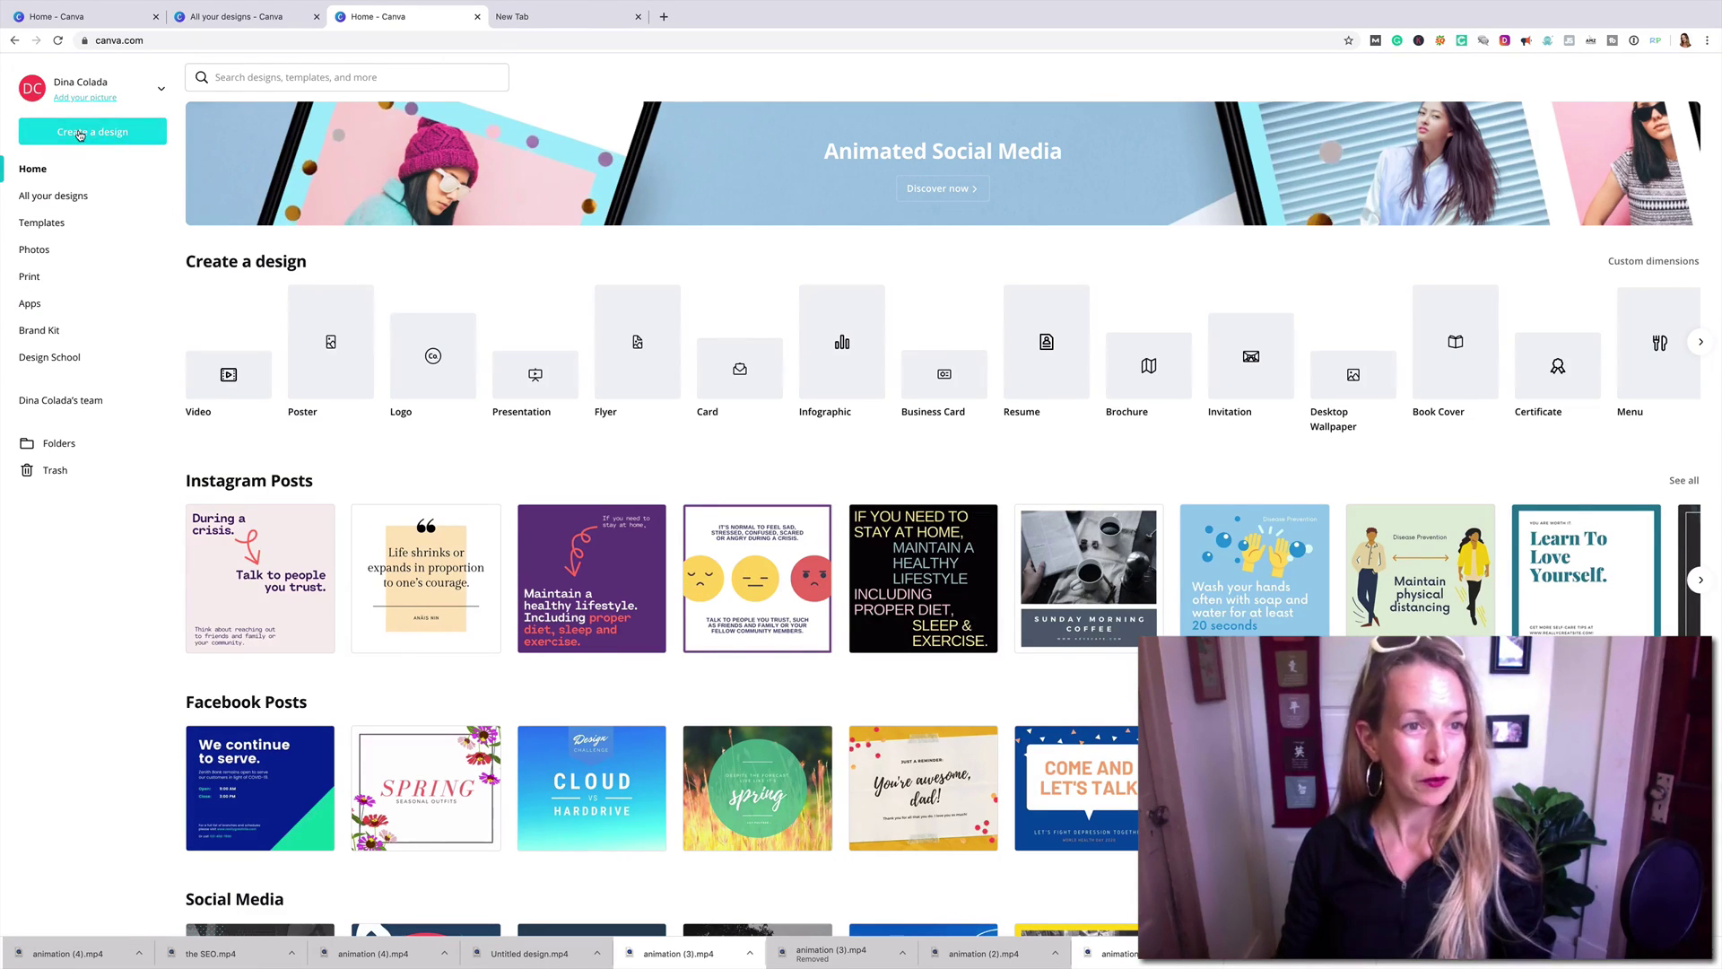
Start a blank 1080p video design and upload the dina colada digital video intro file
left_click(80, 134)
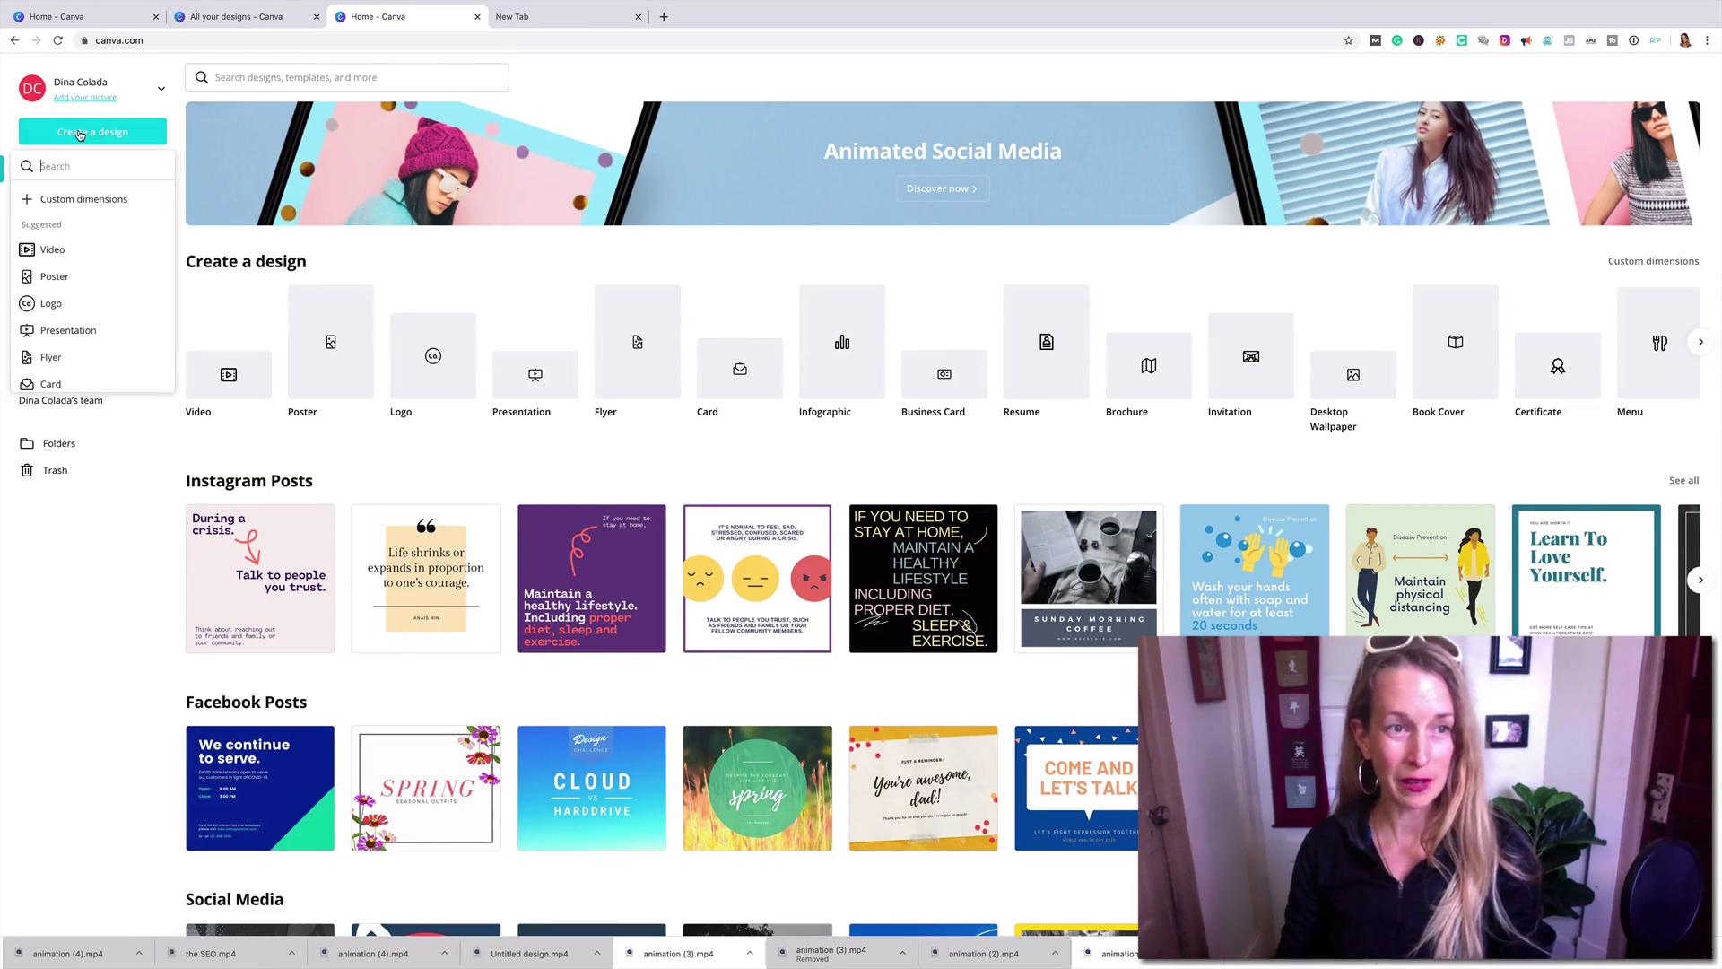
left_click(59, 255)
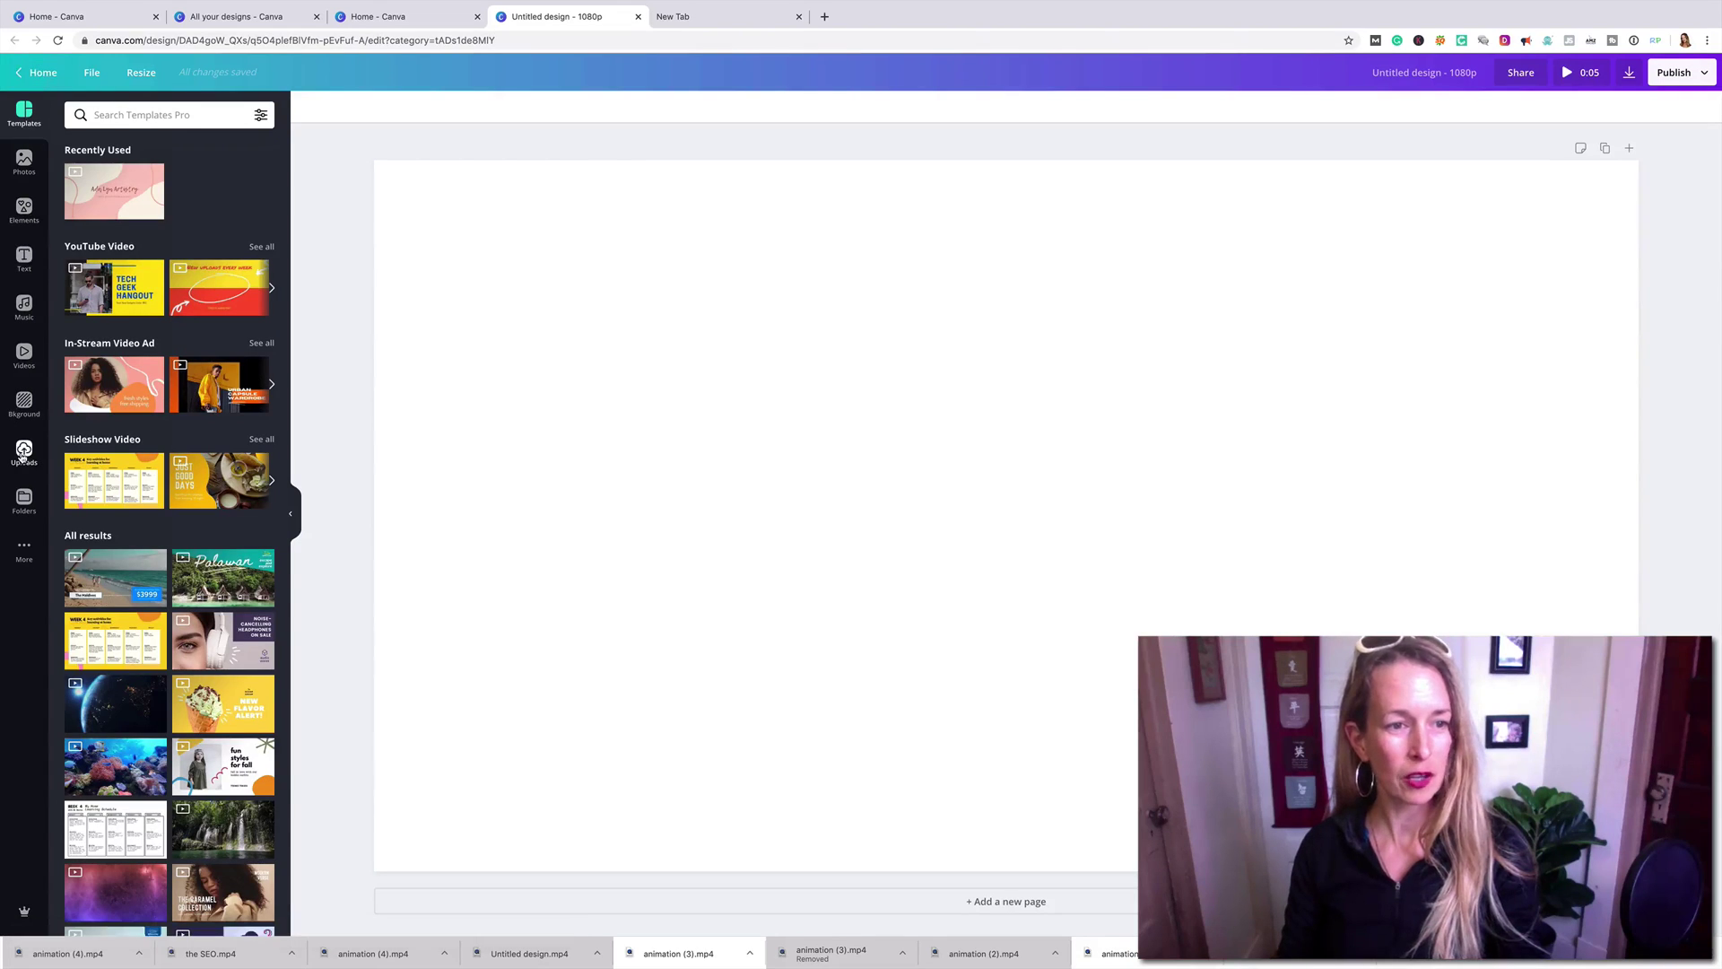
left_click(23, 455)
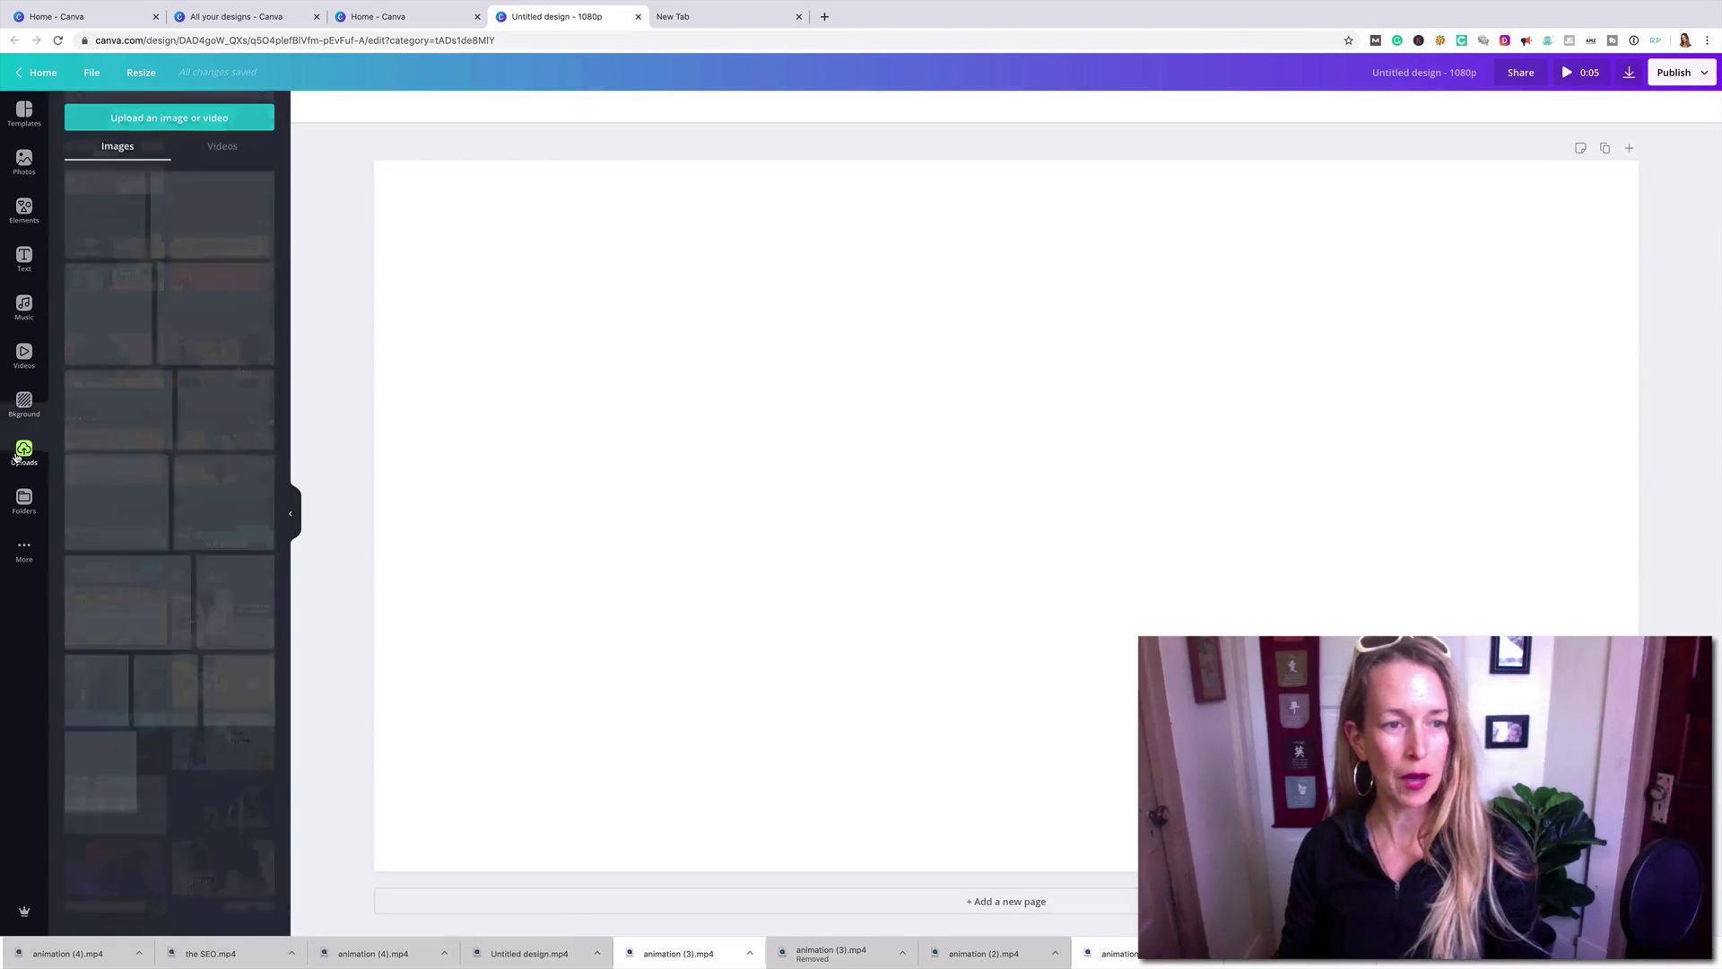
left_click(197, 116)
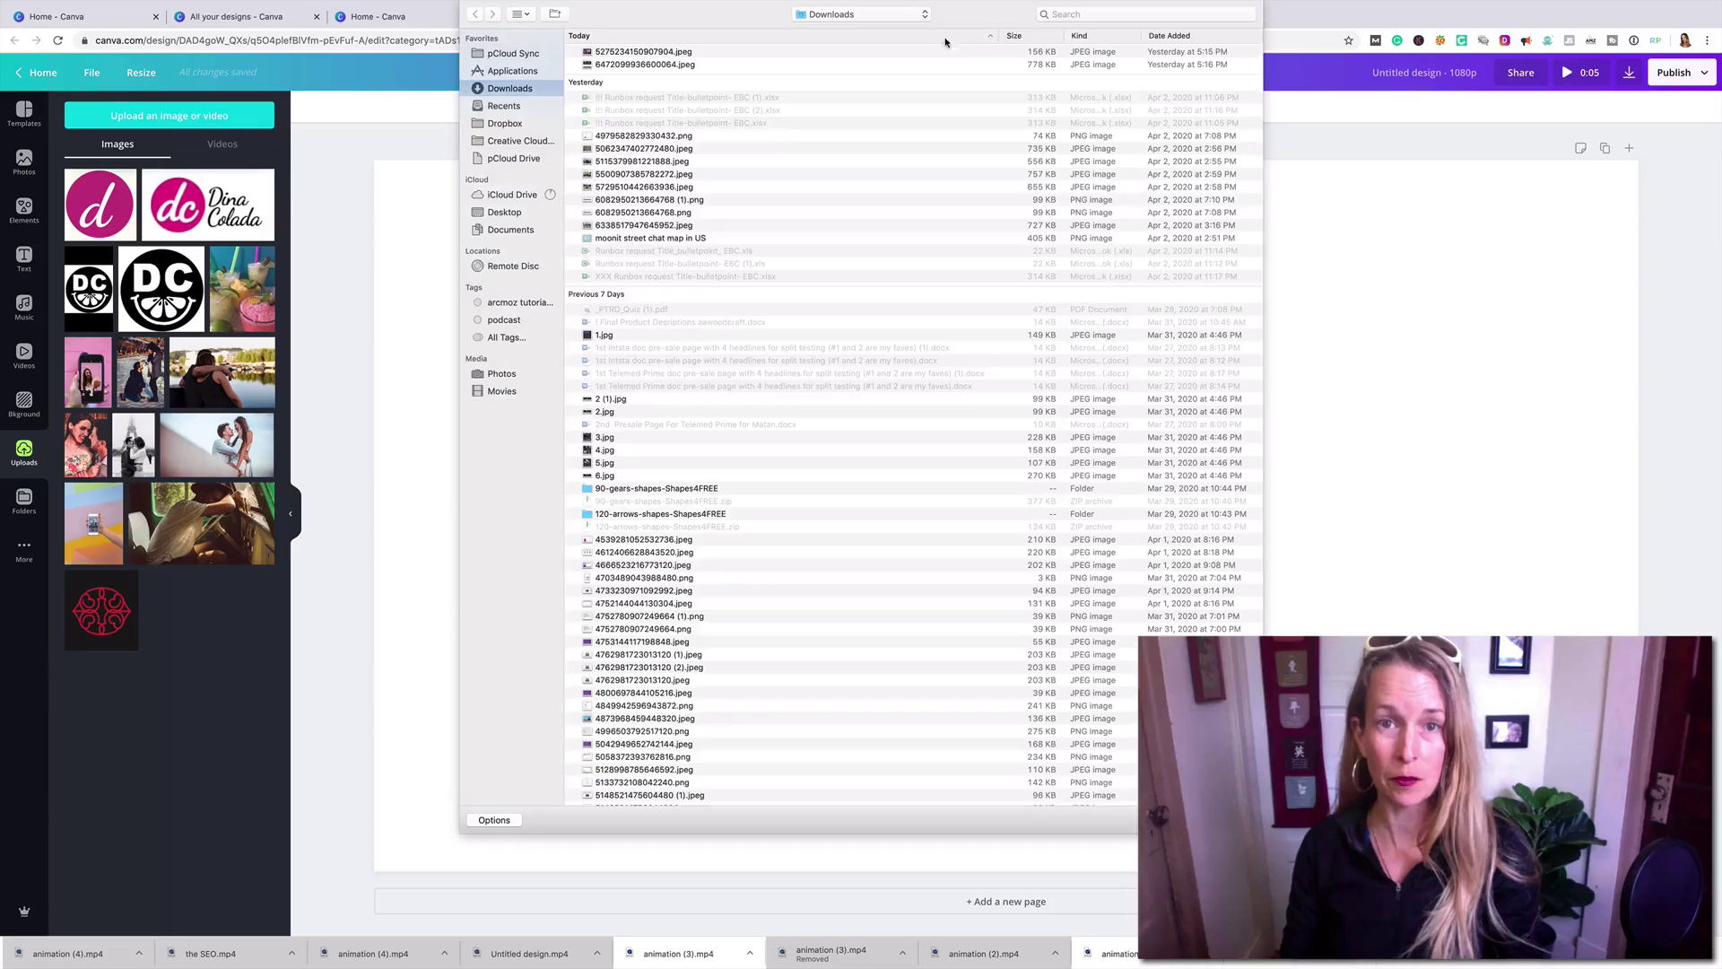
scroll(860, 316, "down", 20)
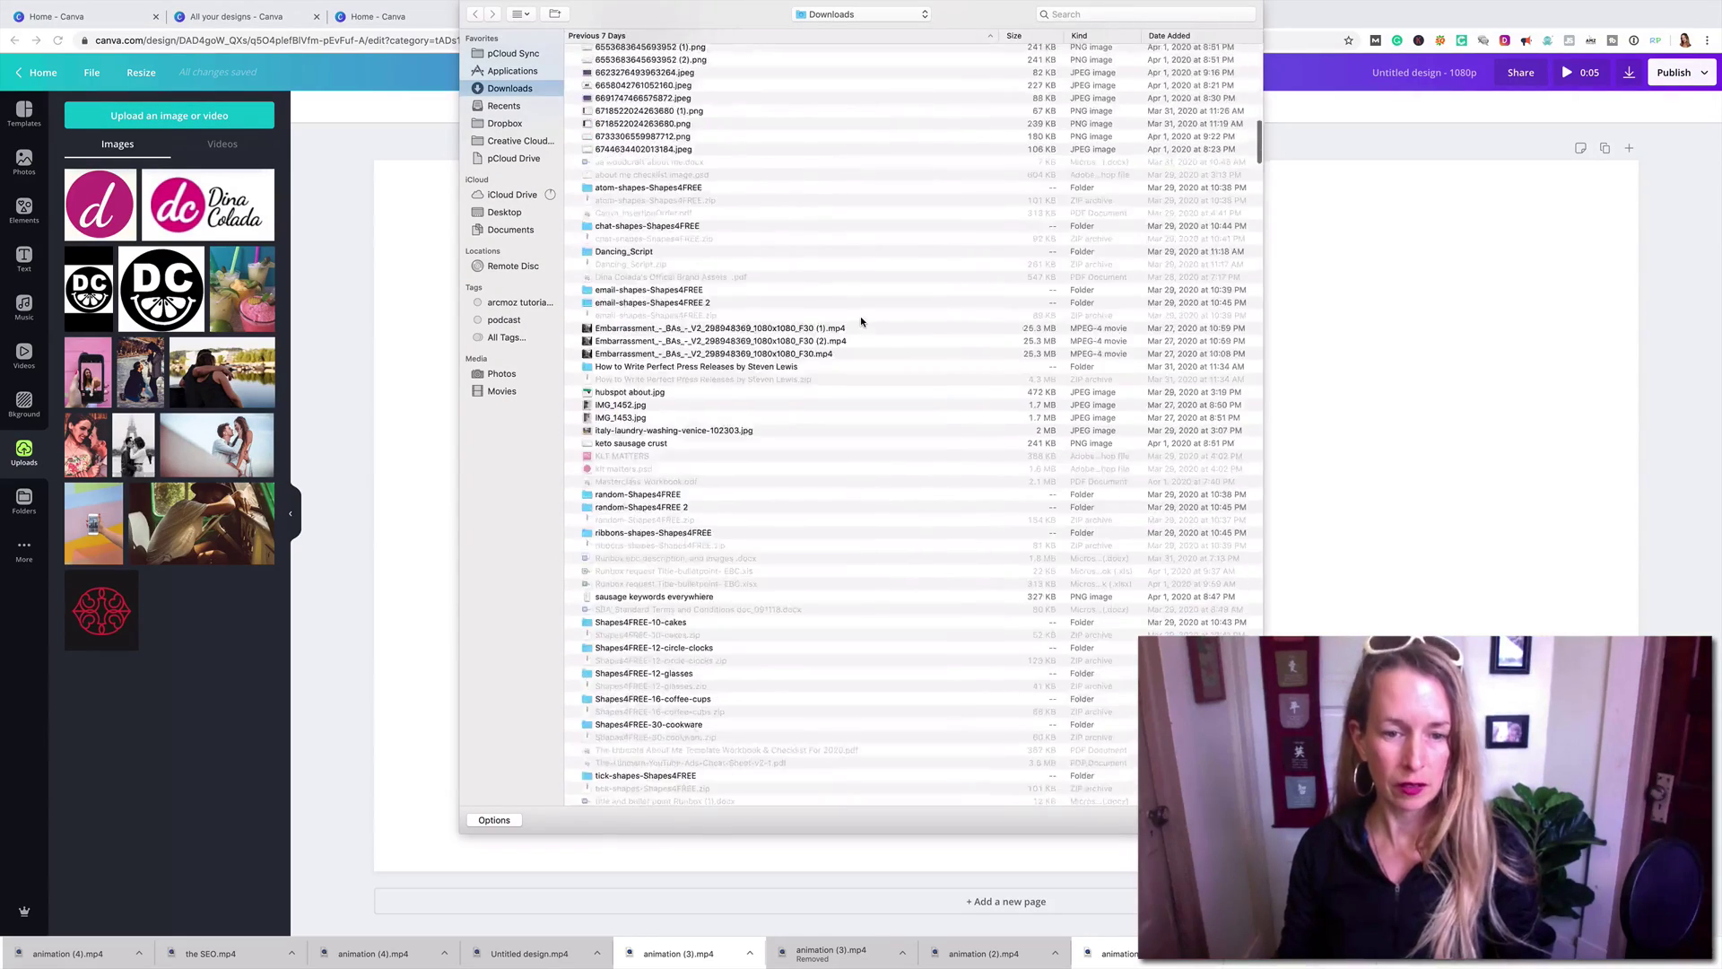
scroll(860, 315, "down", 20)
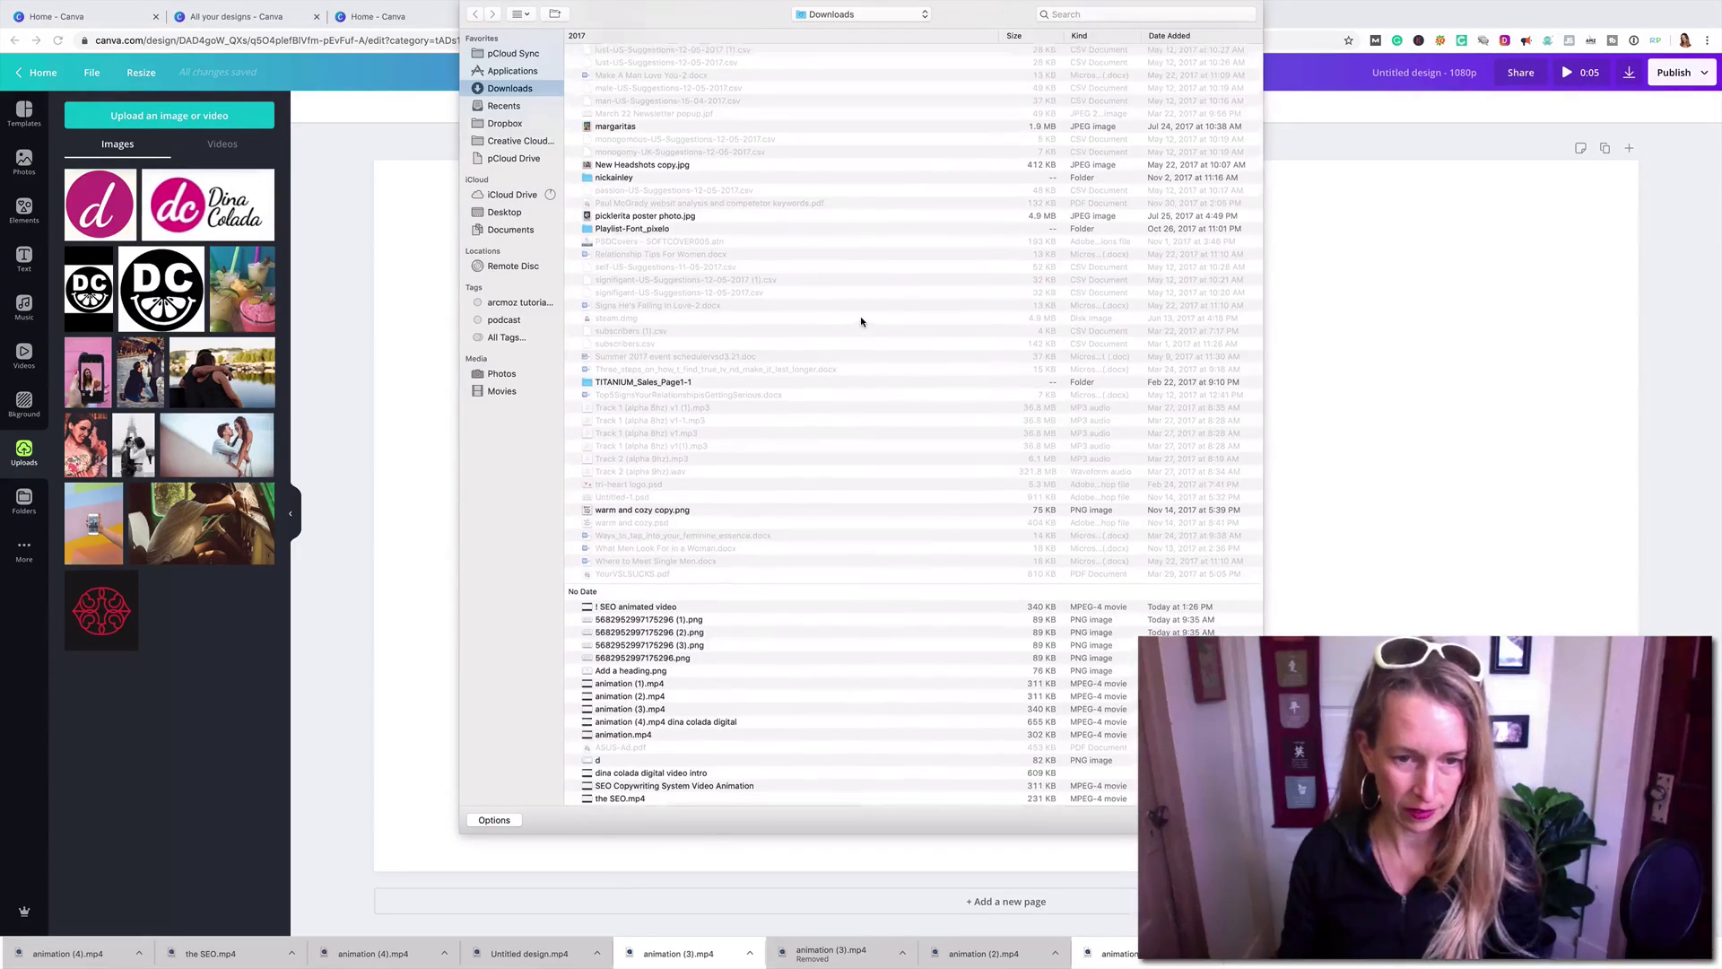
double_click(635, 776)
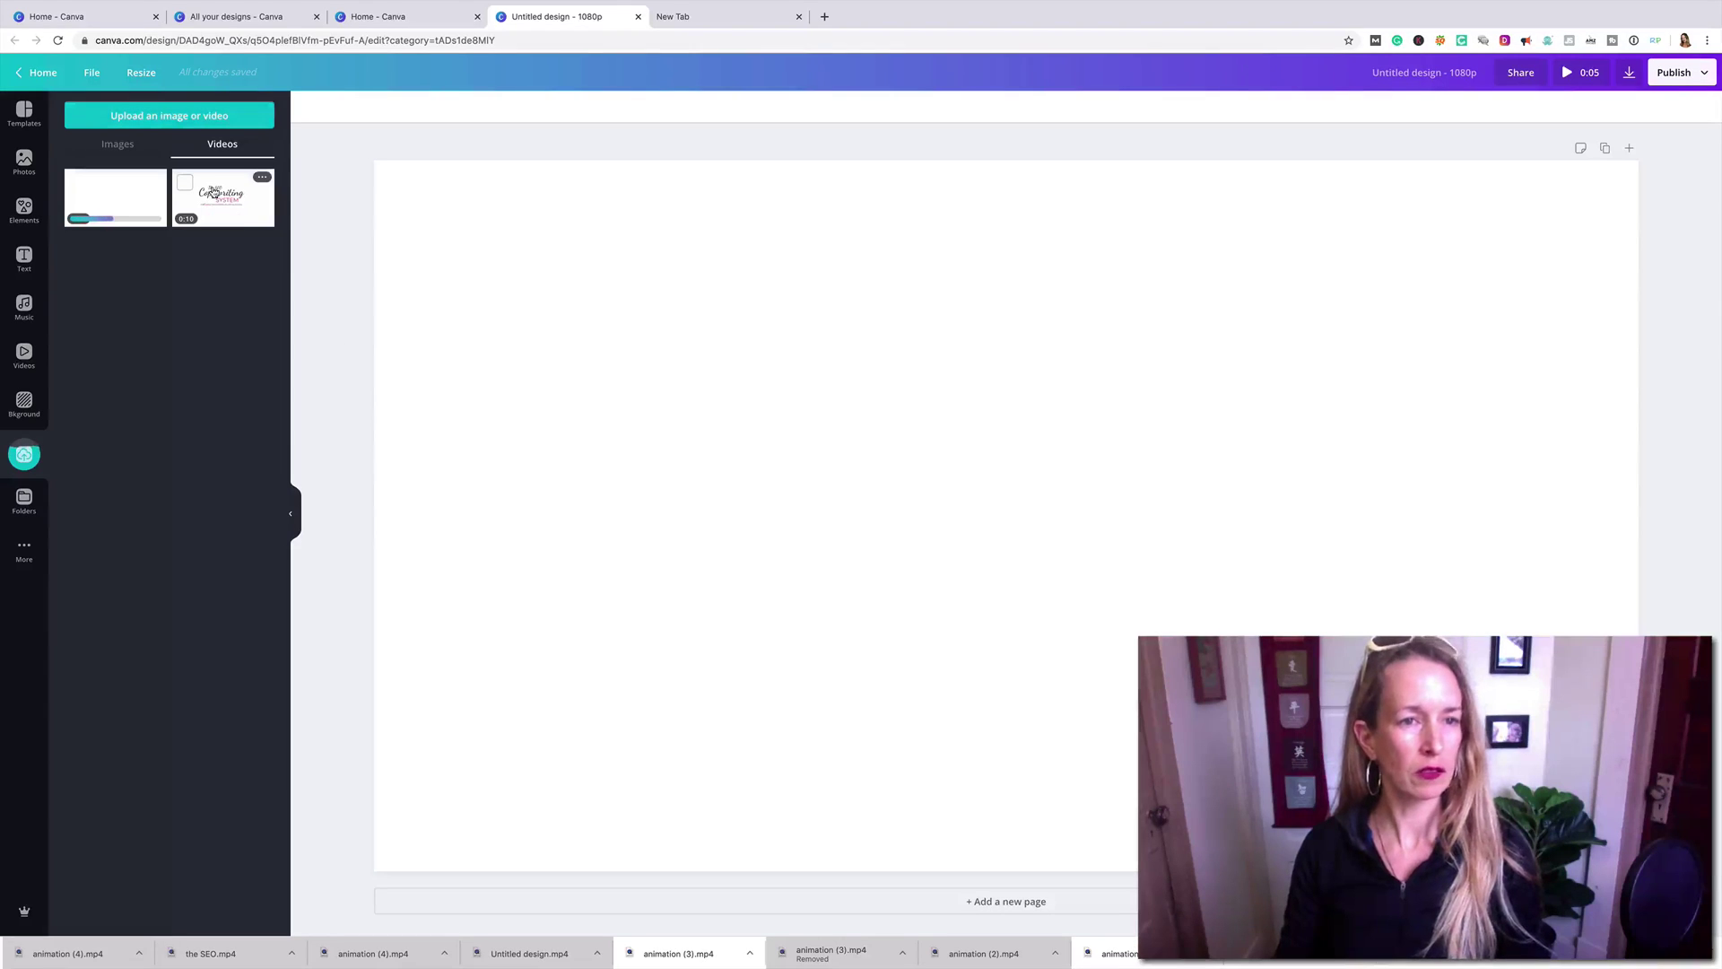
Delete the old SEO Copywriting video from the uploads and remove it from the page
left_click(214, 192)
left_click(262, 179)
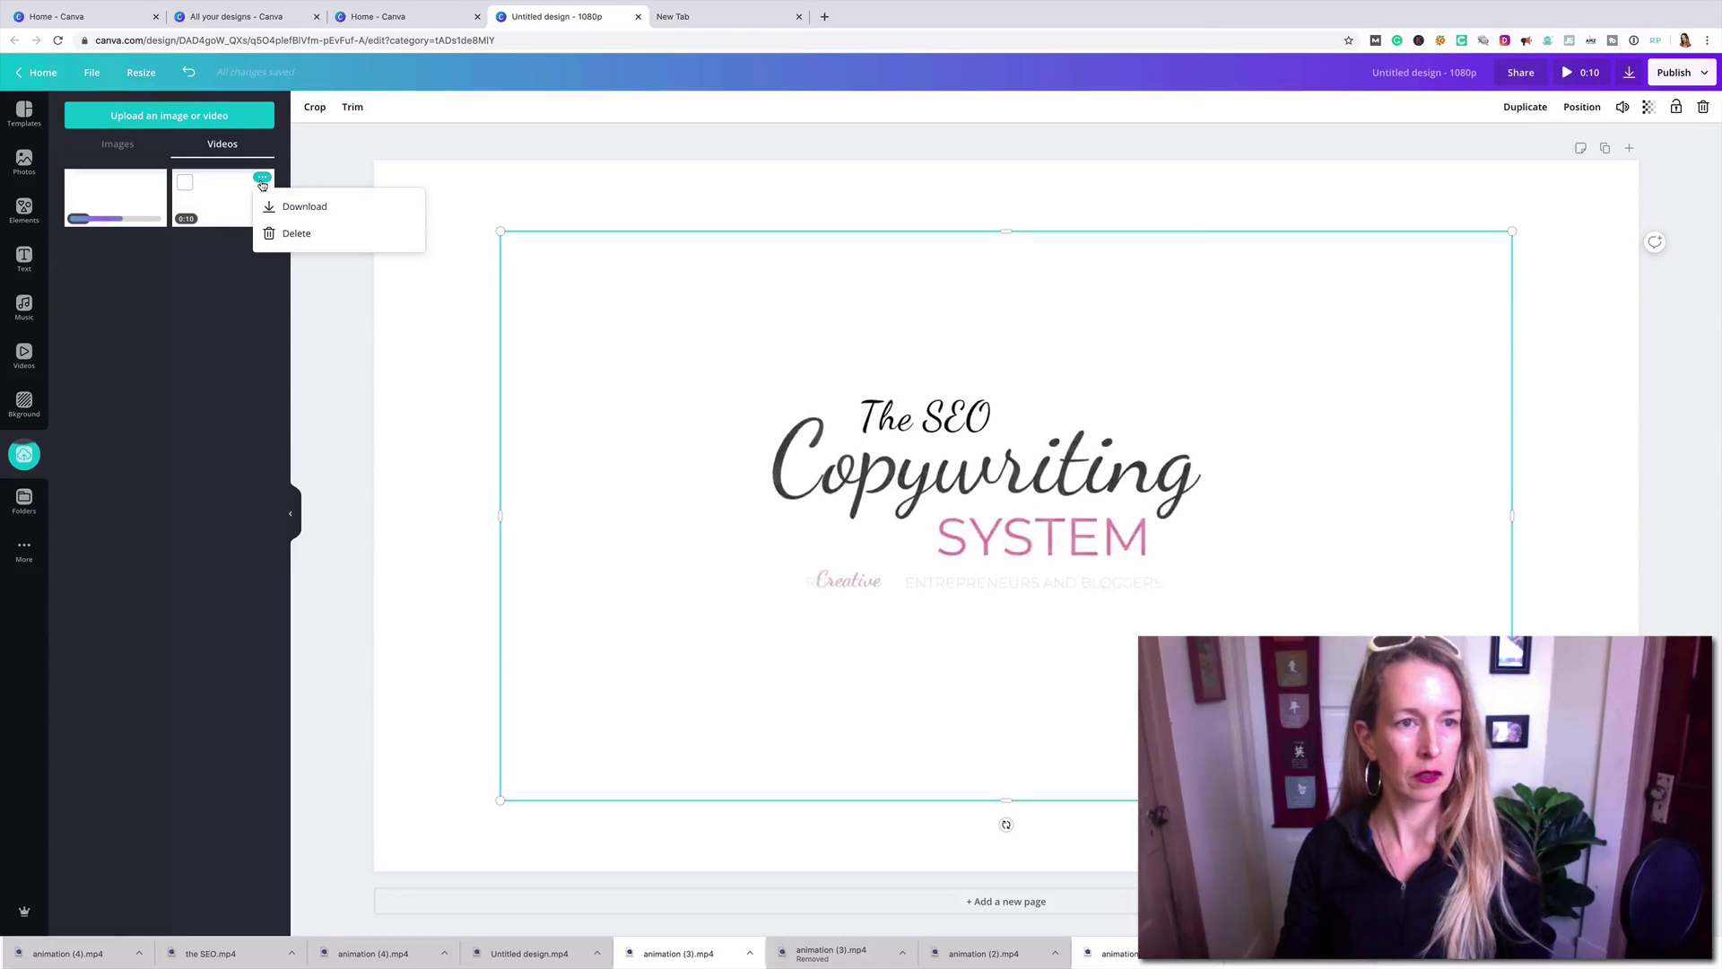
left_click(296, 233)
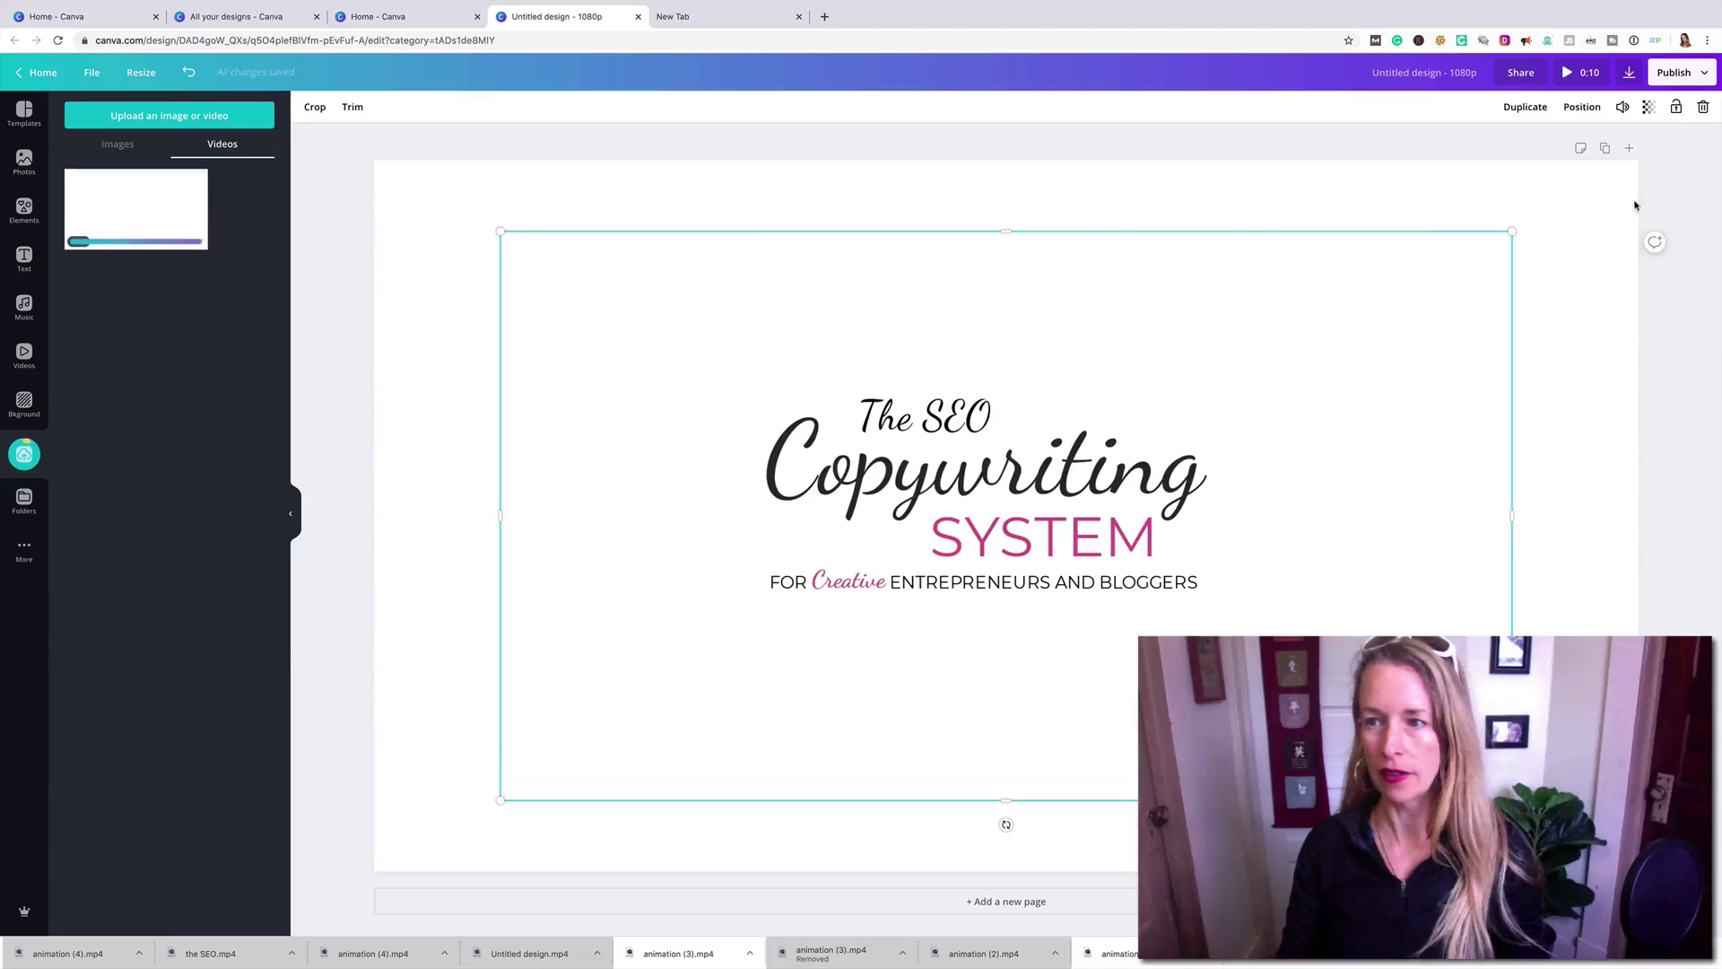
left_click(1557, 235)
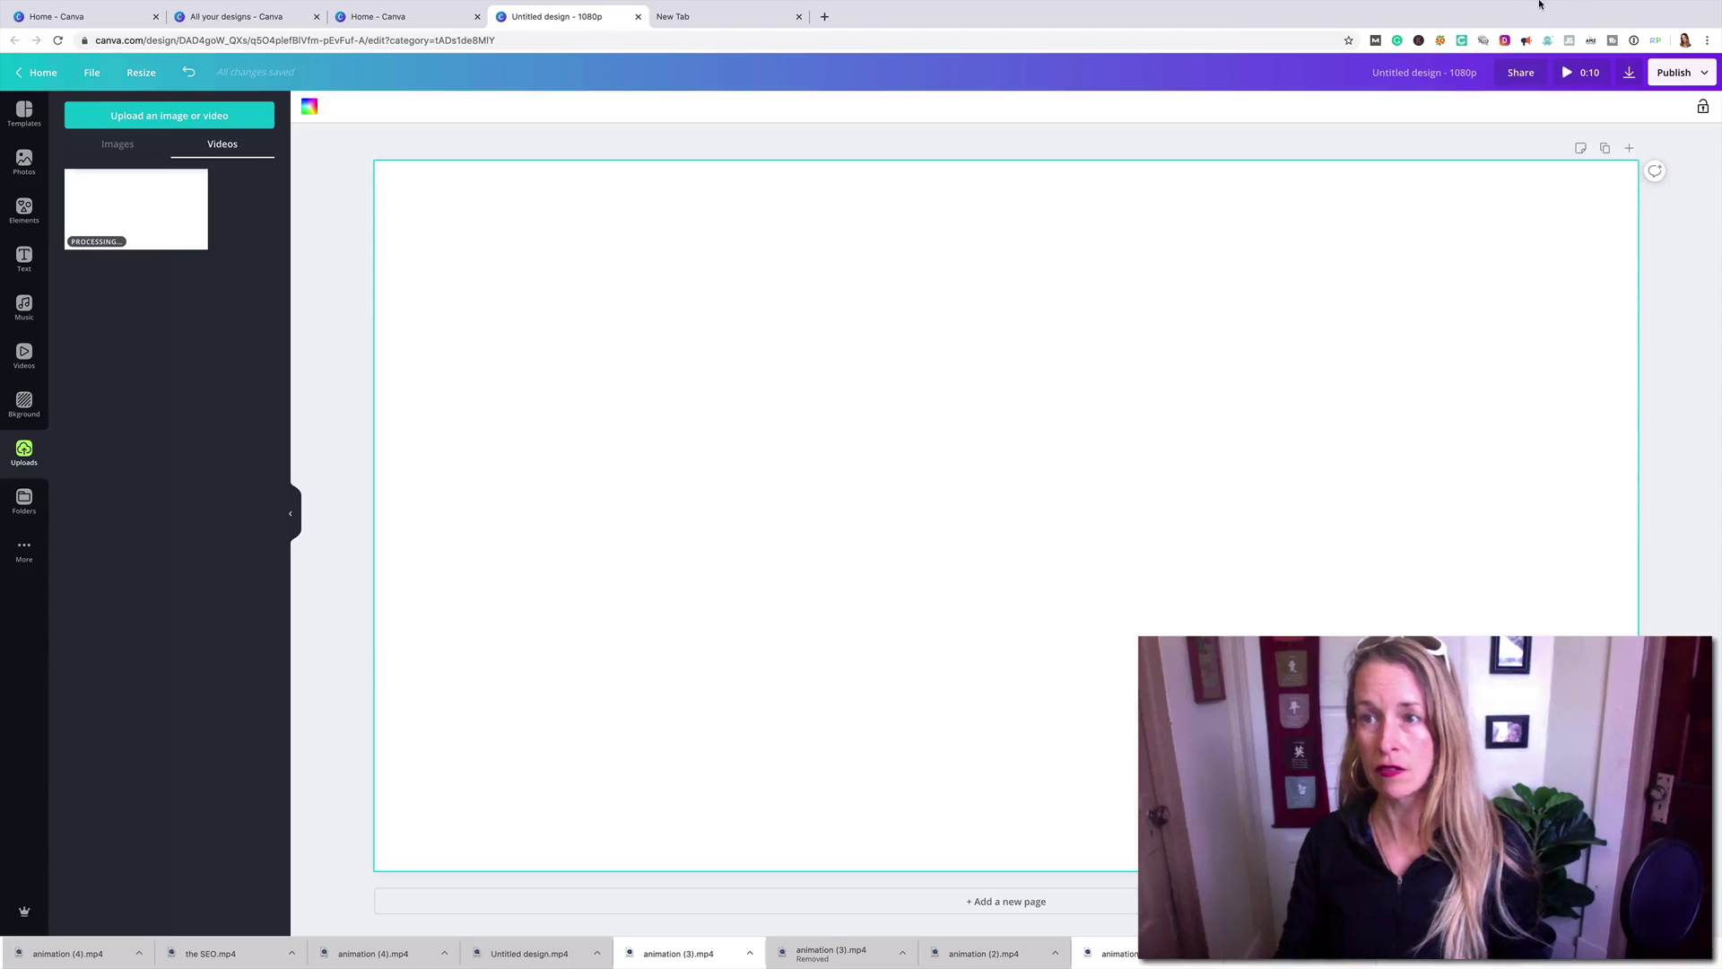
mouse_move(1540, 4)
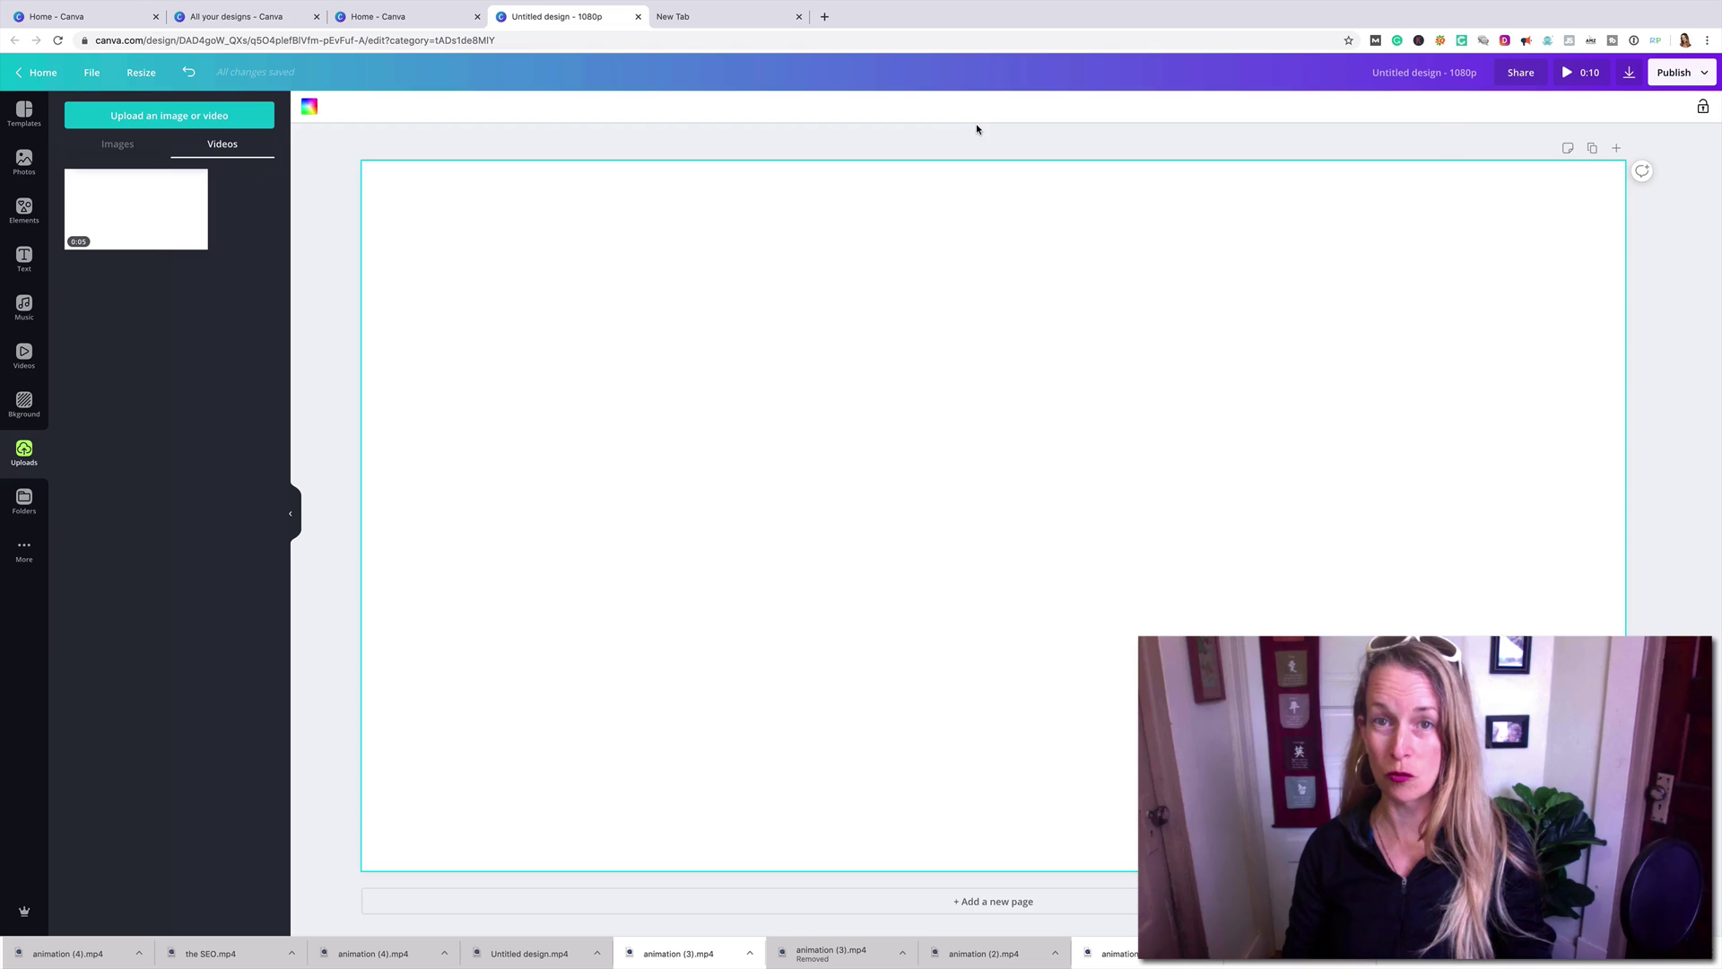
Add the uploaded Dina Colada Digital logo intro clip to page 1 and preview it
left_click(109, 223)
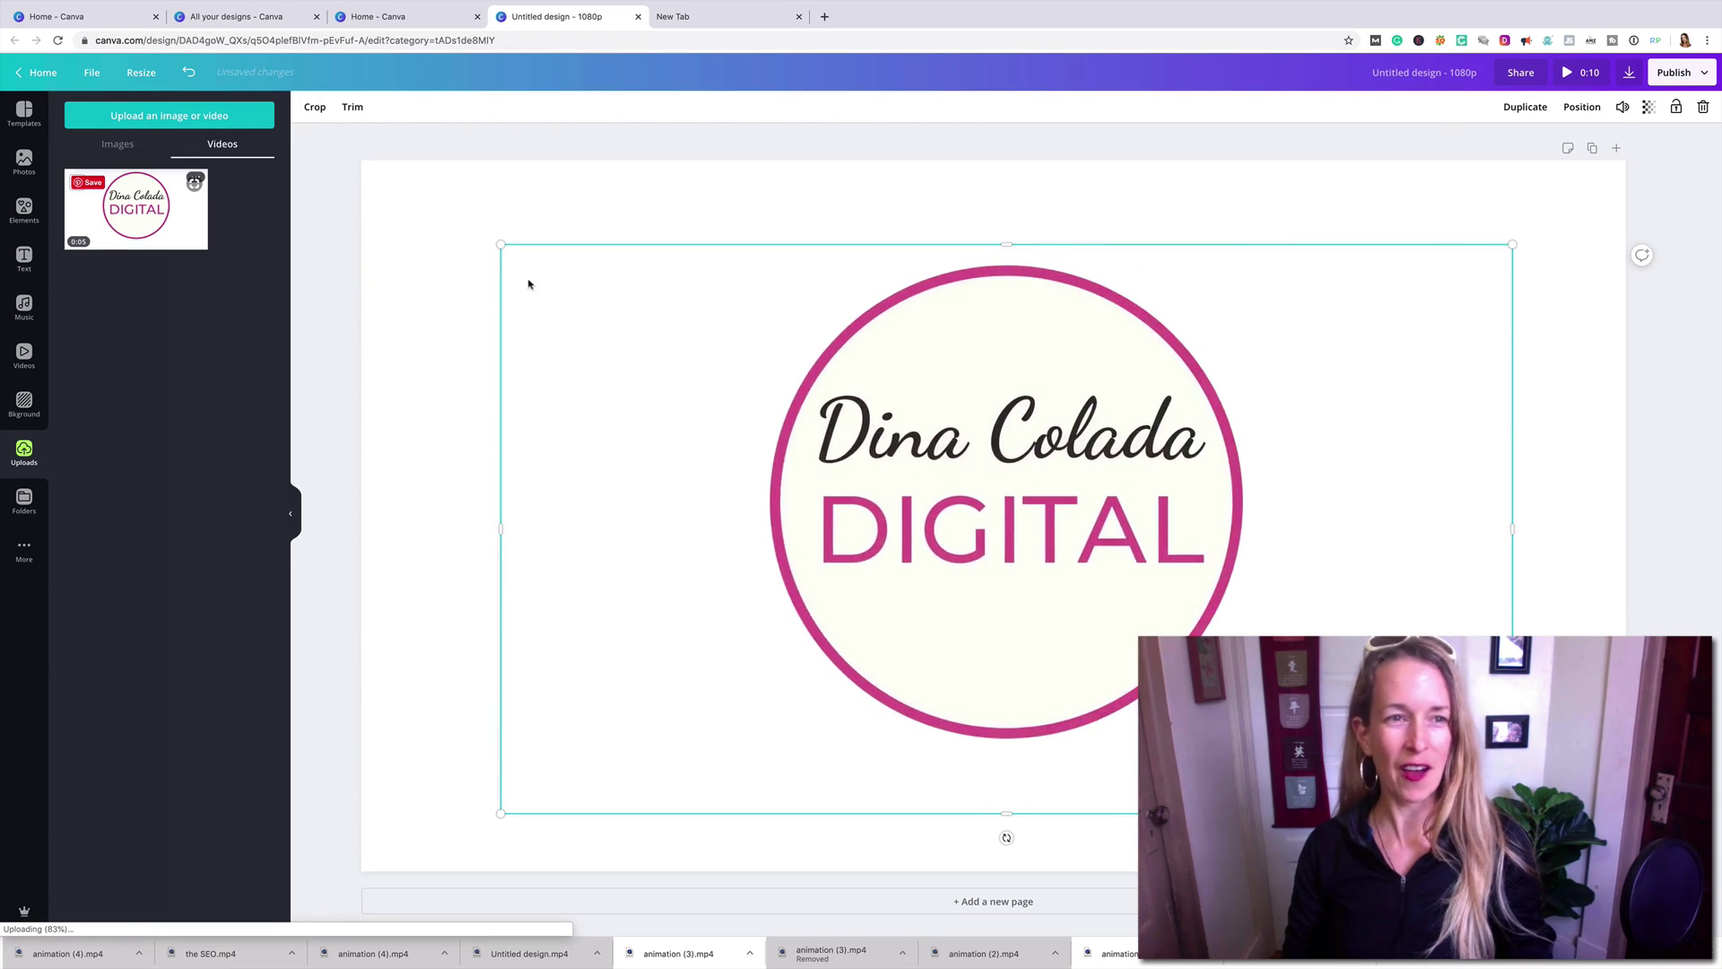
mouse_move(920, 460)
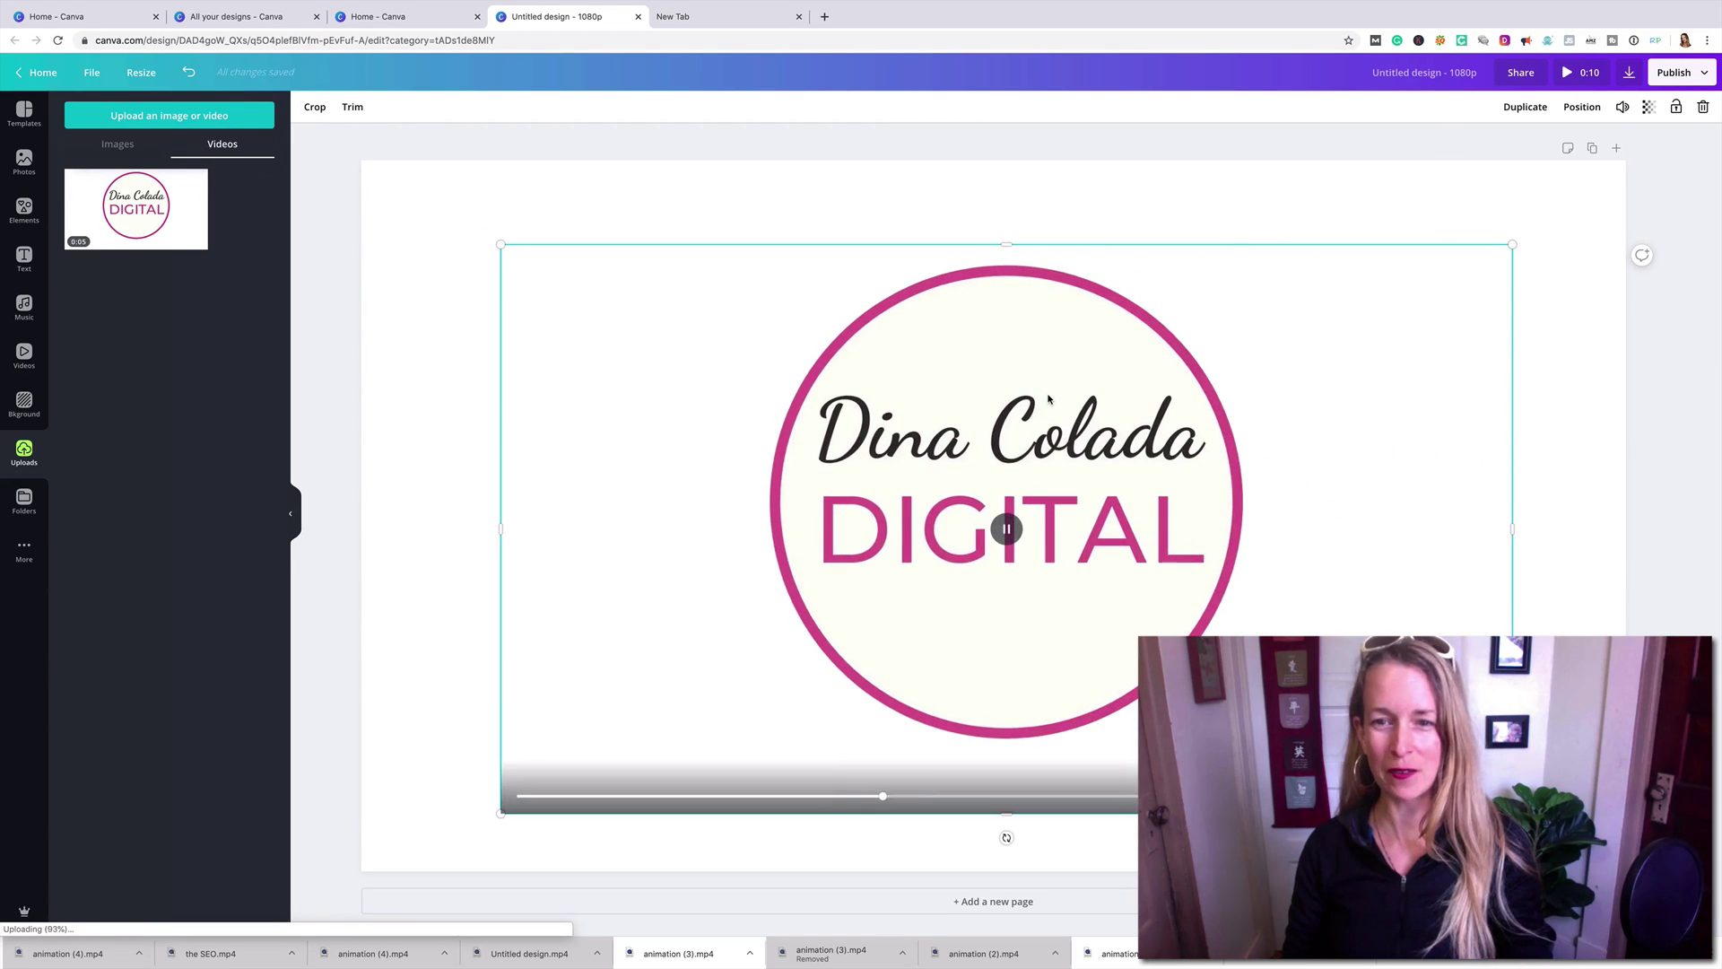
Add a blank second page, browse all Trap music tracks, then go back to Canva's home page
left_click(1619, 148)
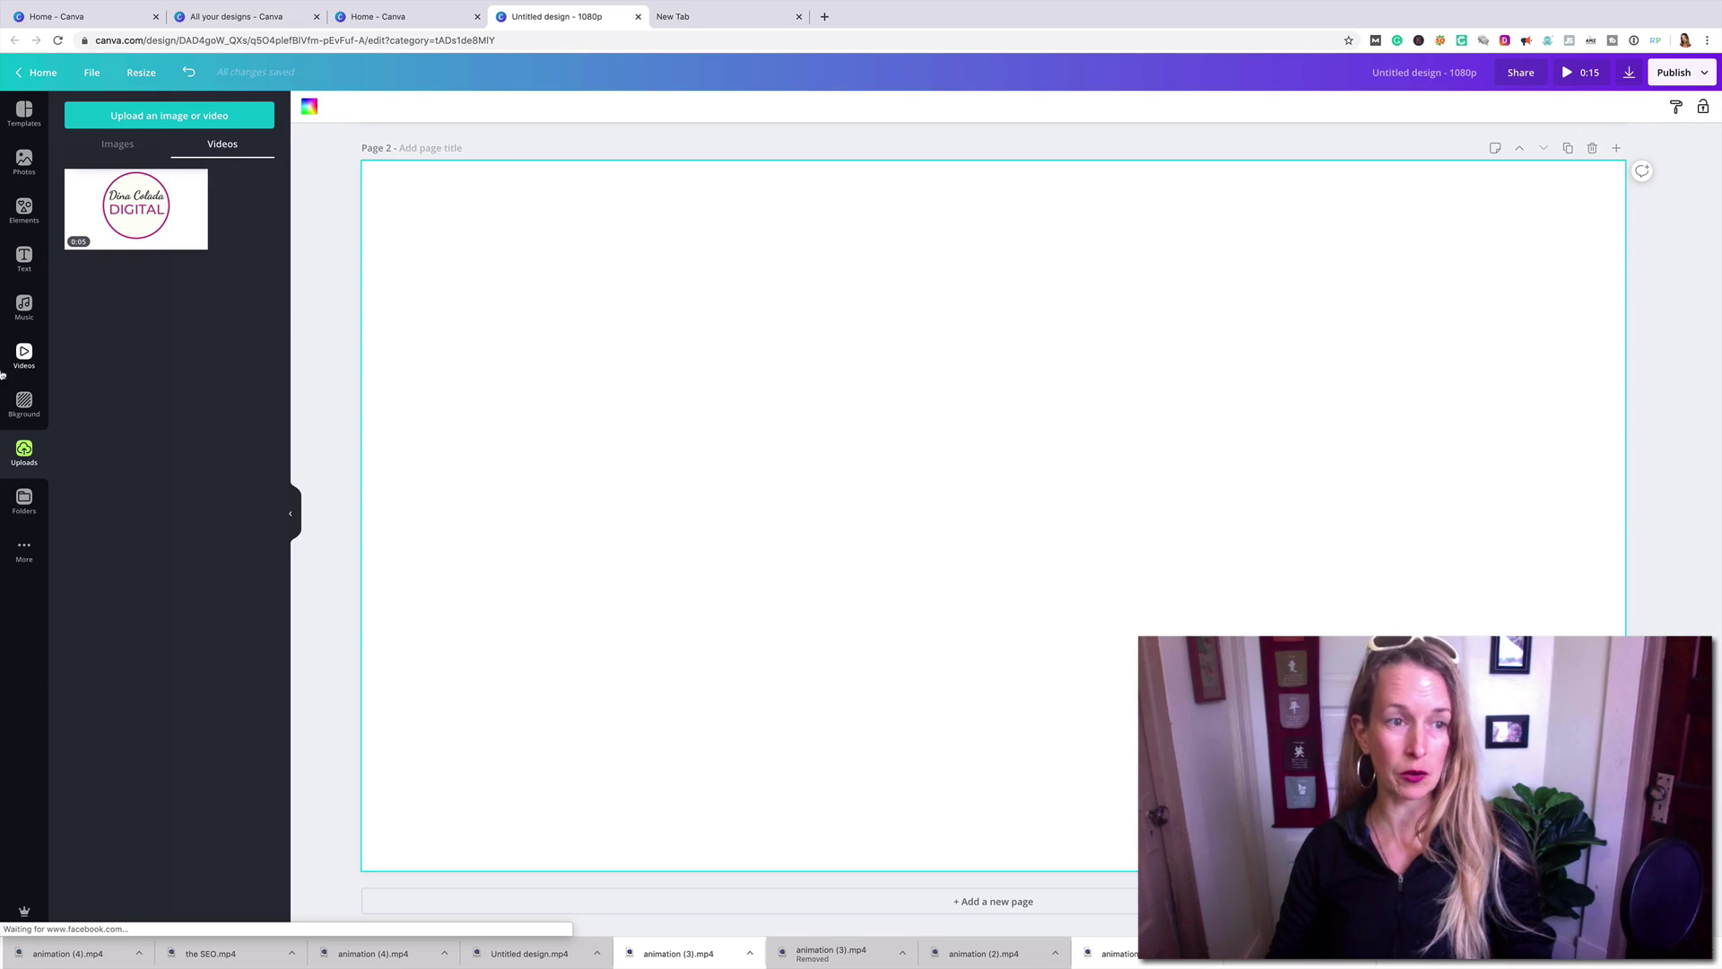
left_click(26, 305)
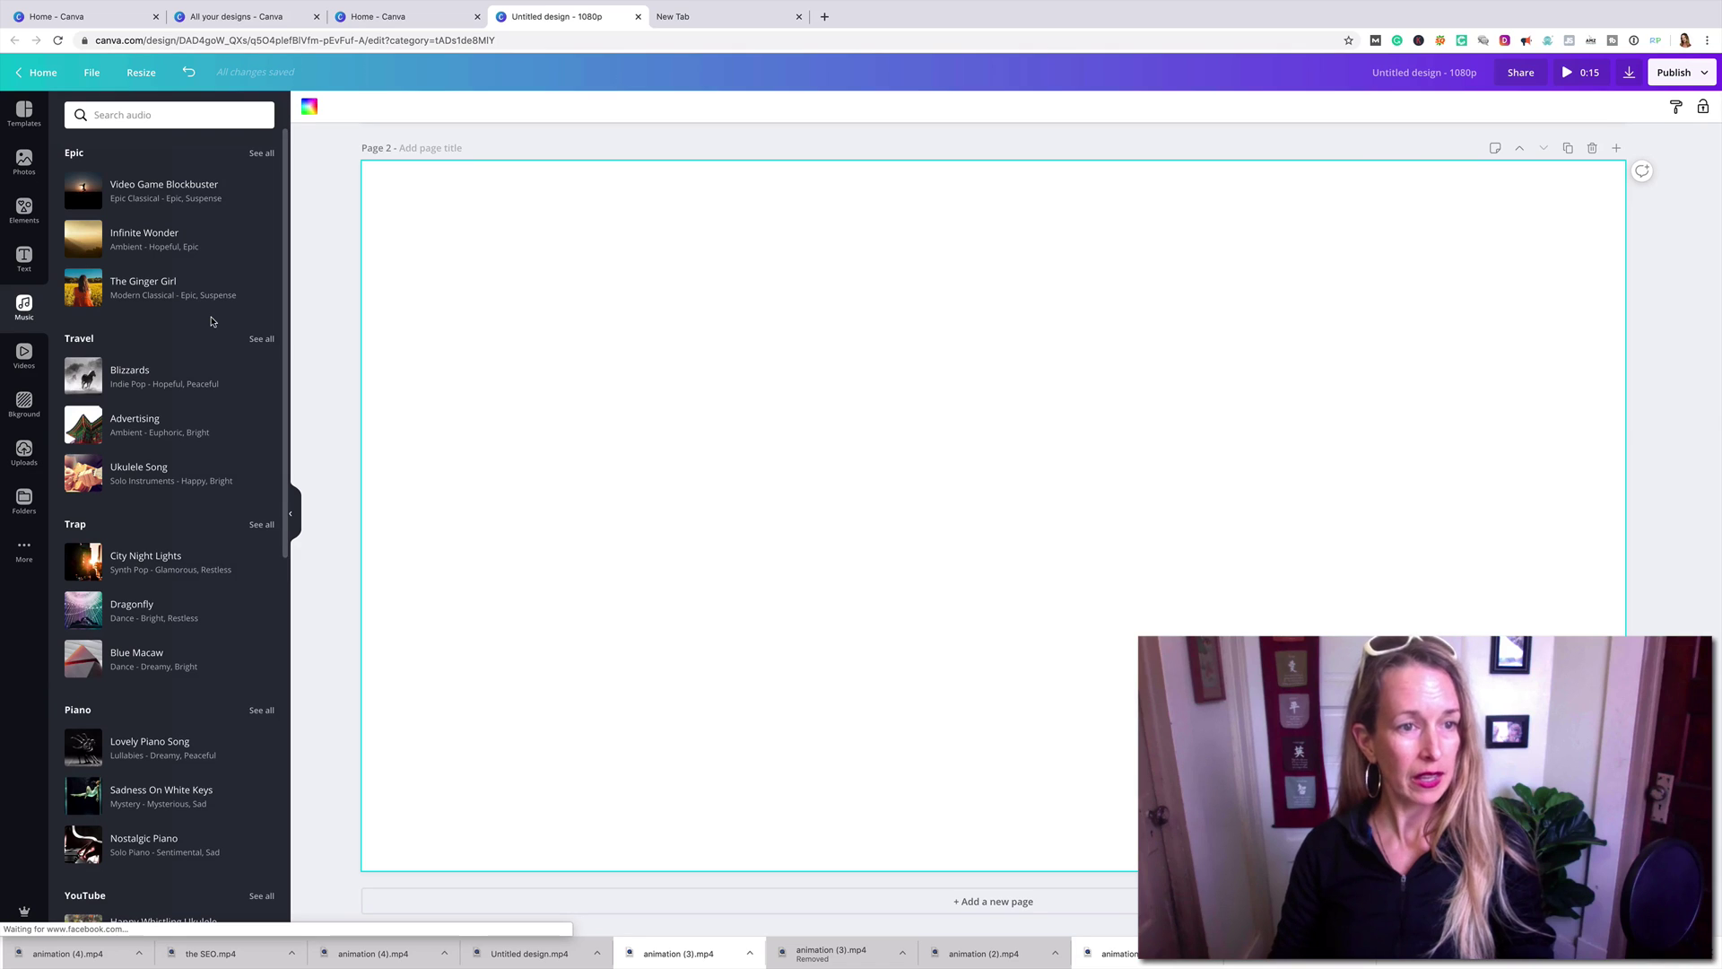
scroll(202, 372, "down", 3)
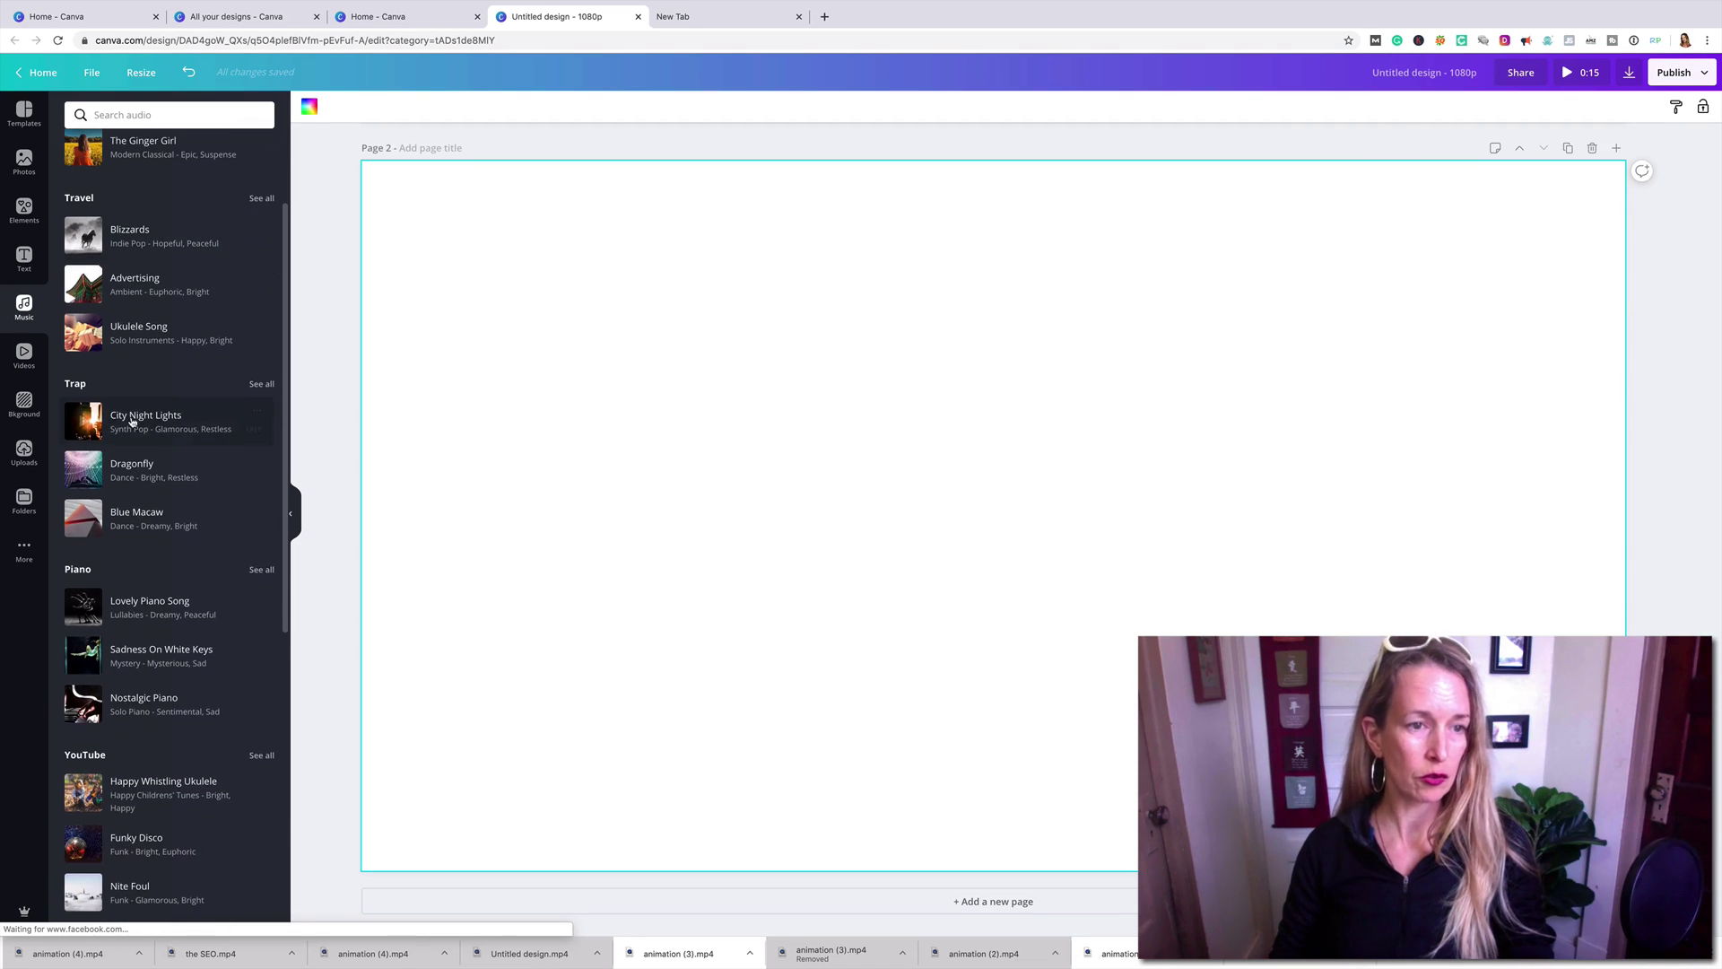
left_click(261, 383)
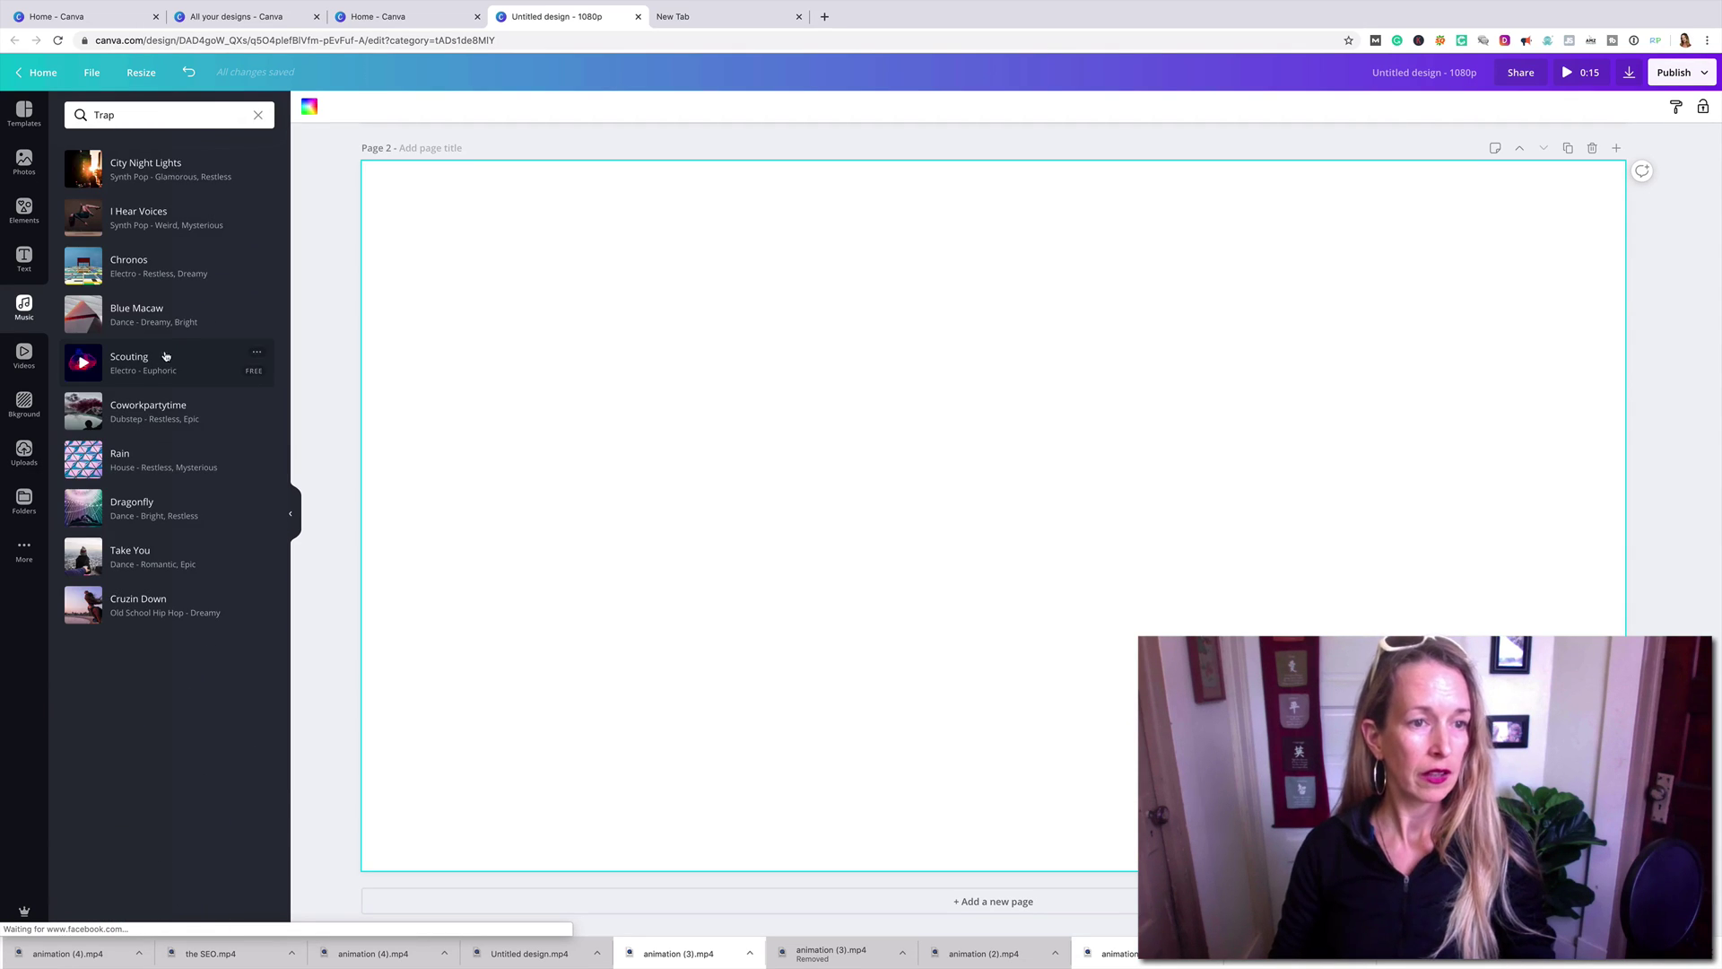
left_click(38, 72)
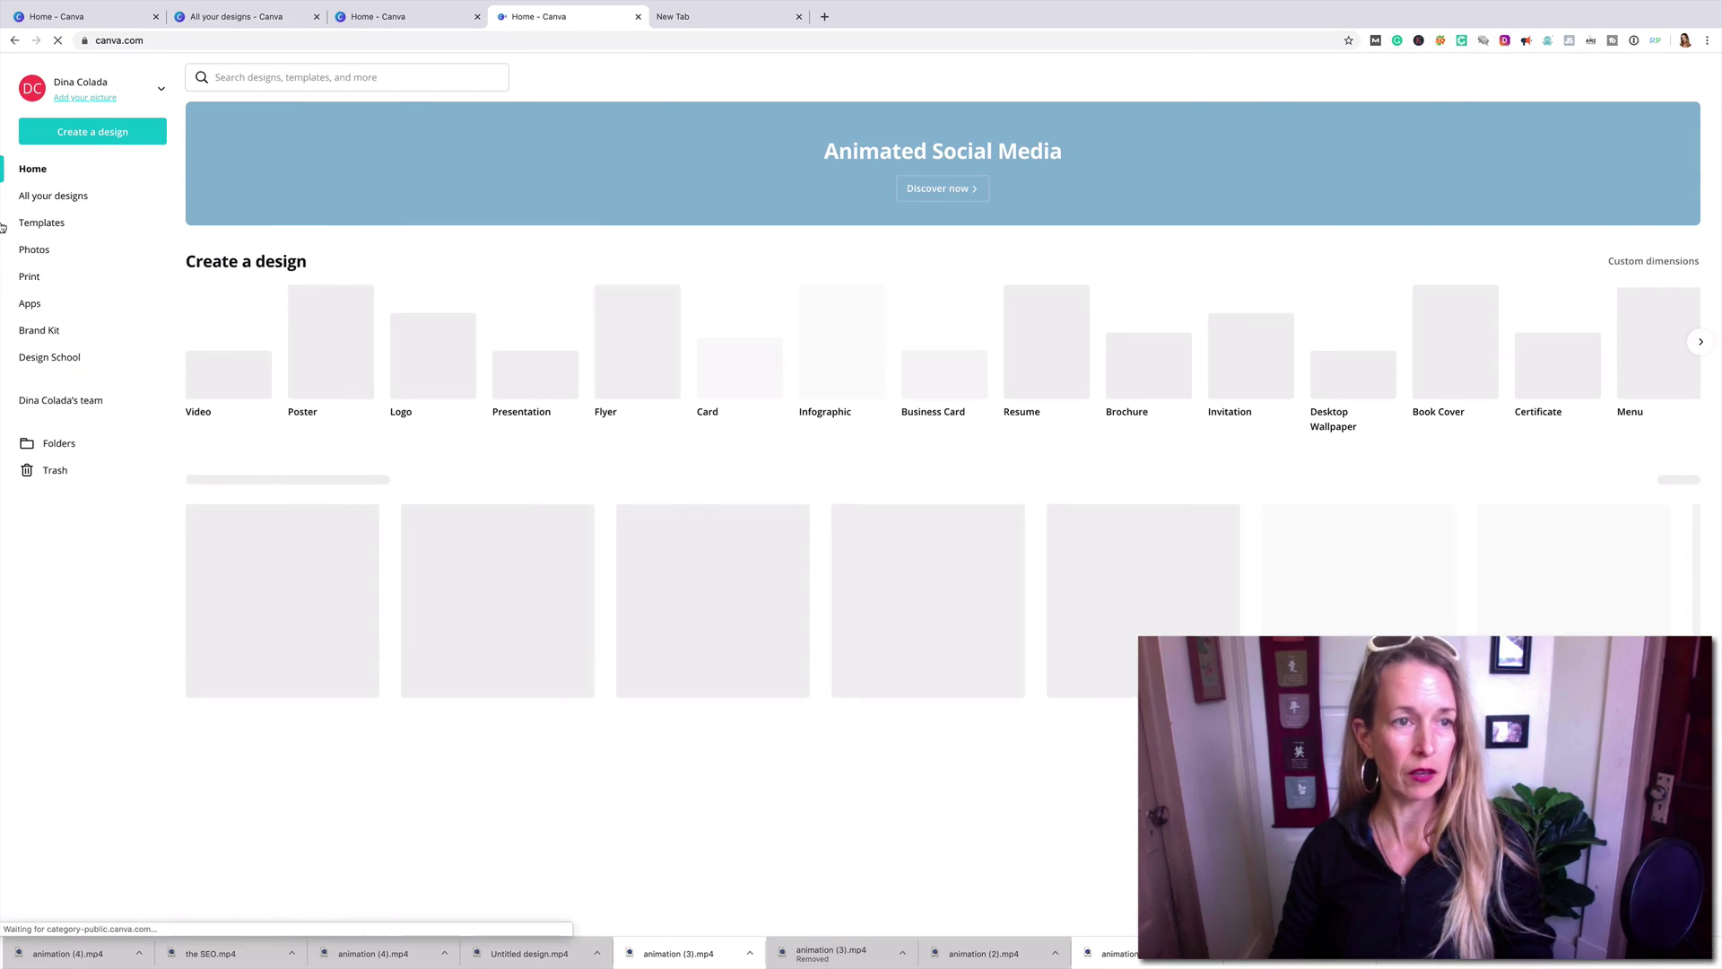
Reopen the untitled 1080p video design, preview the logo intro, and select blank Page 2
left_click(382, 359)
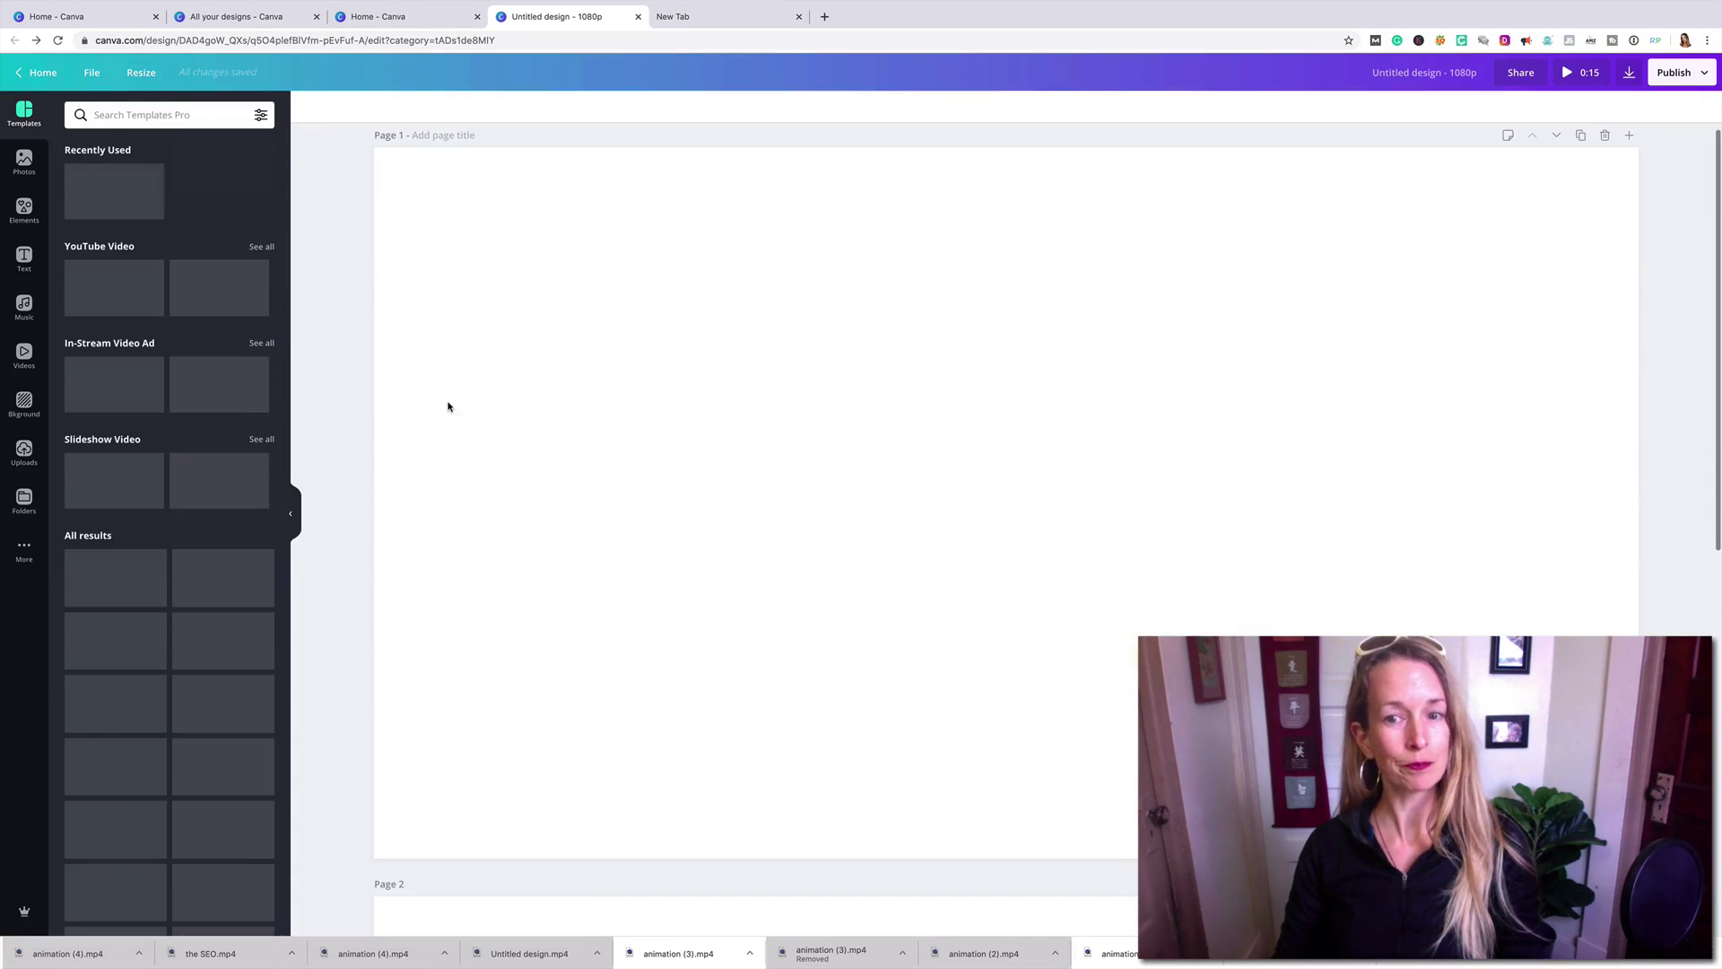
left_click(849, 506)
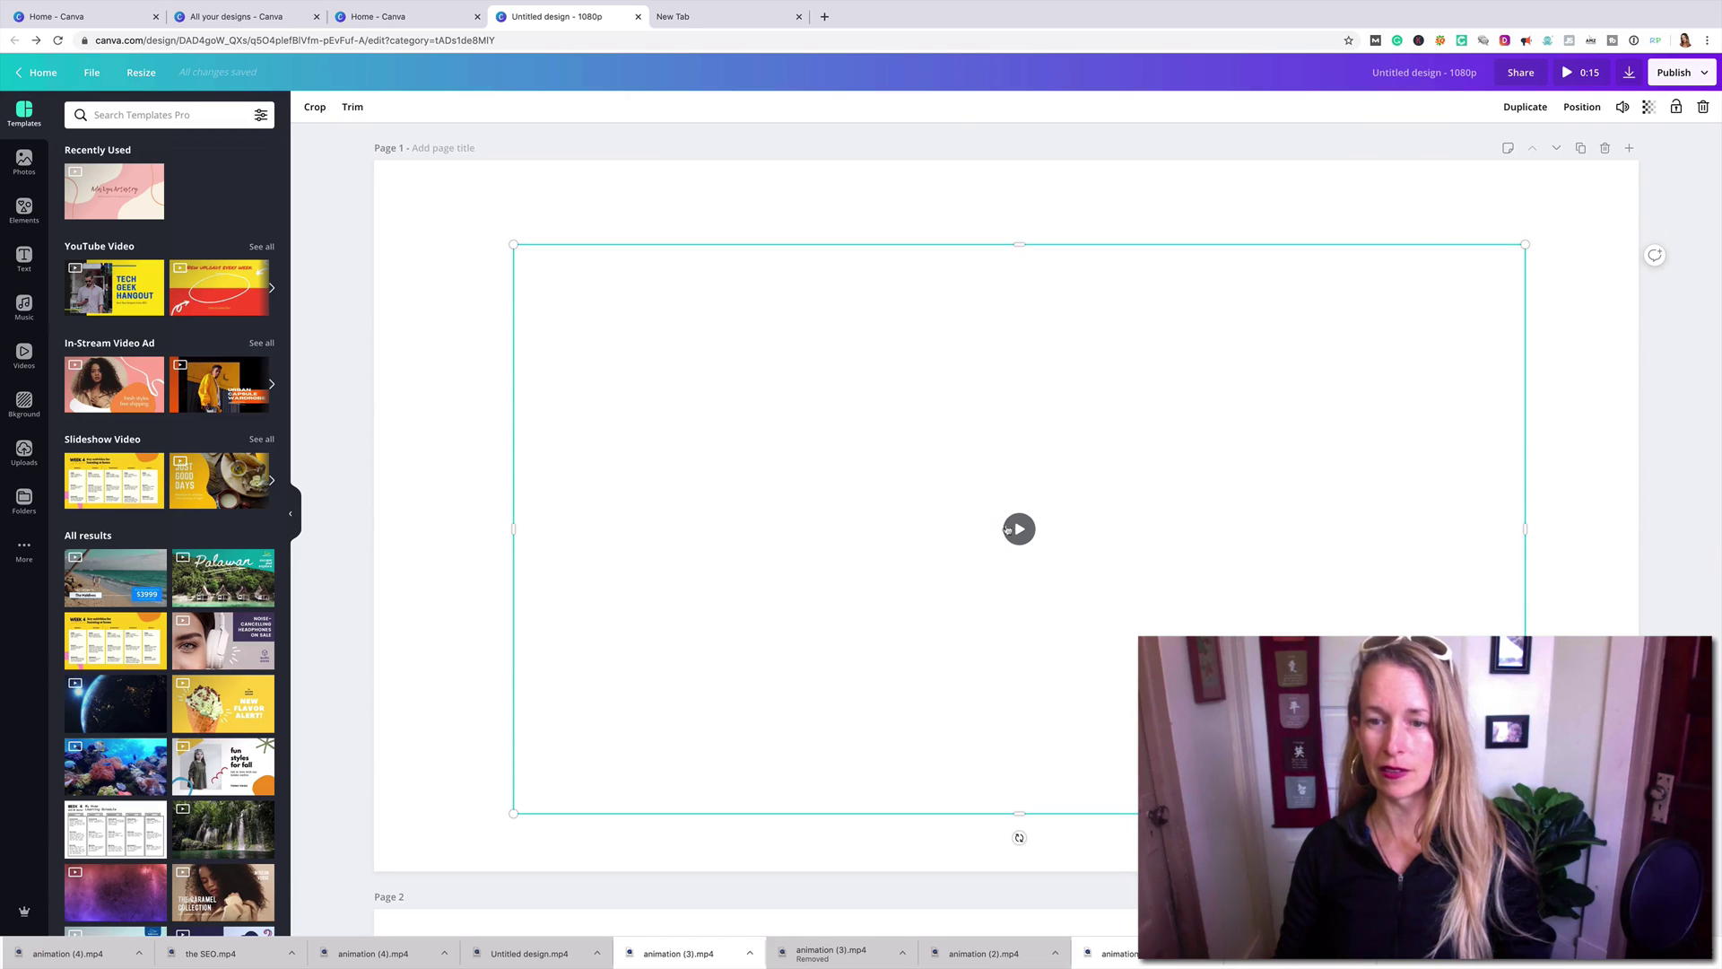
left_click(1009, 529)
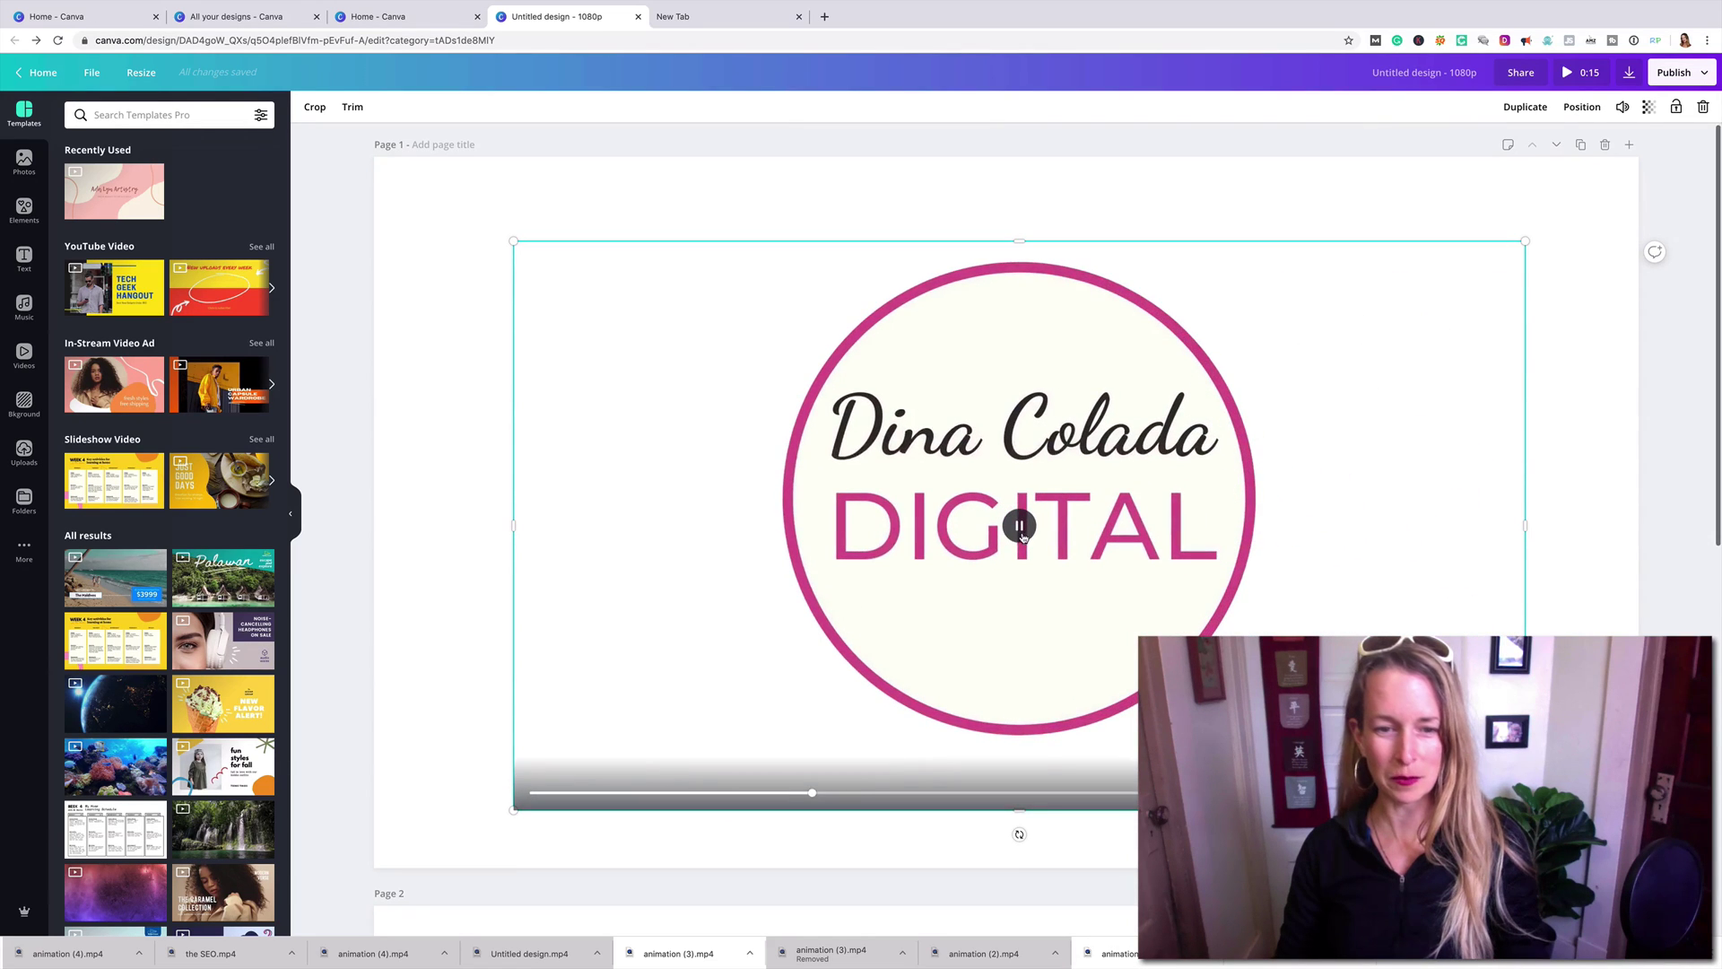
scroll(431, 529, "down", 2)
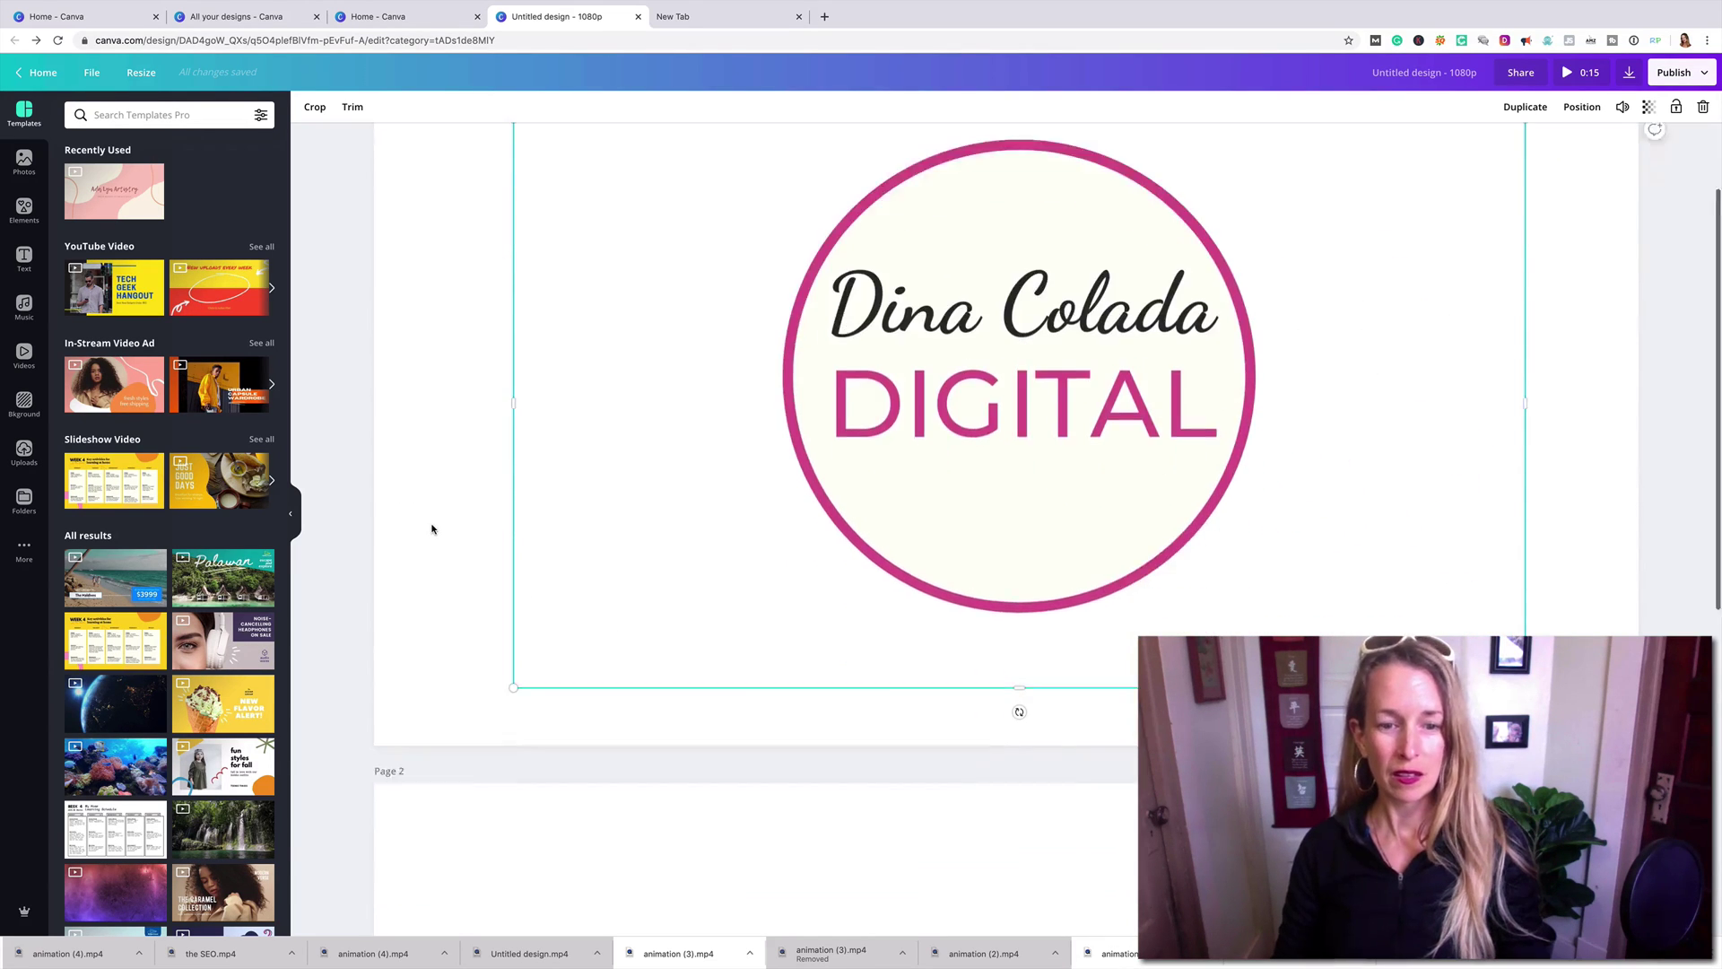
scroll(431, 529, "down", 8)
left_click(610, 526)
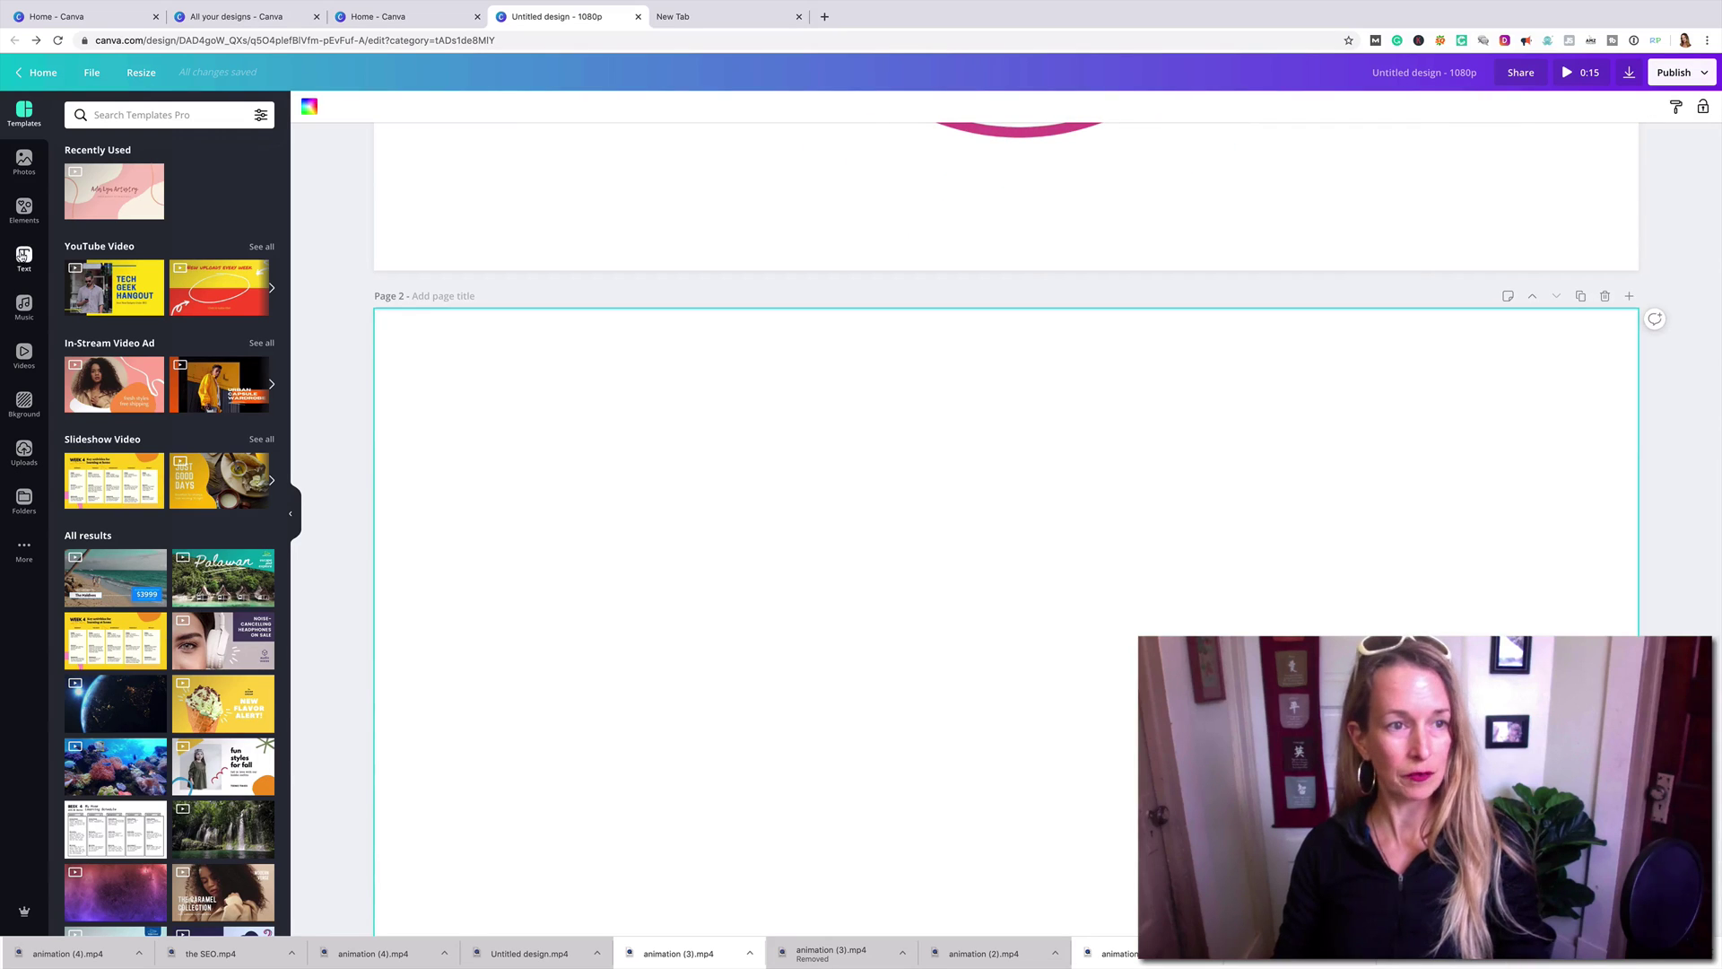
Show all Ambient tracks in the music library
left_click(25, 307)
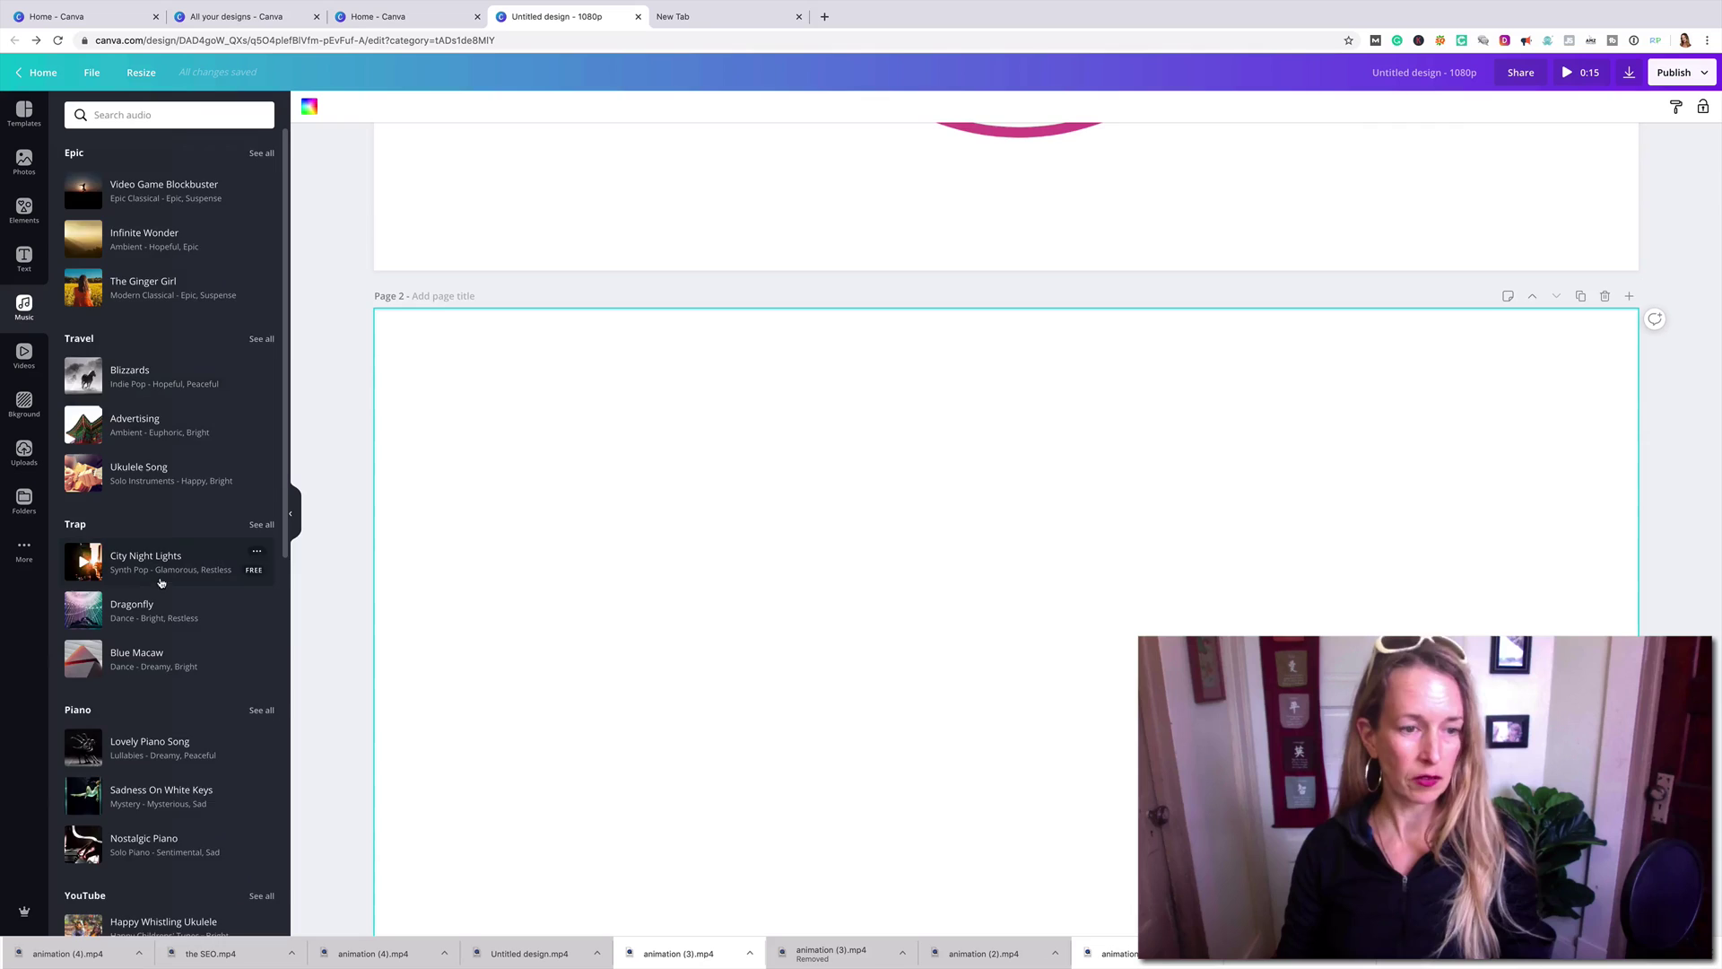
scroll(161, 583, "down", 4)
scroll(162, 583, "down", 10)
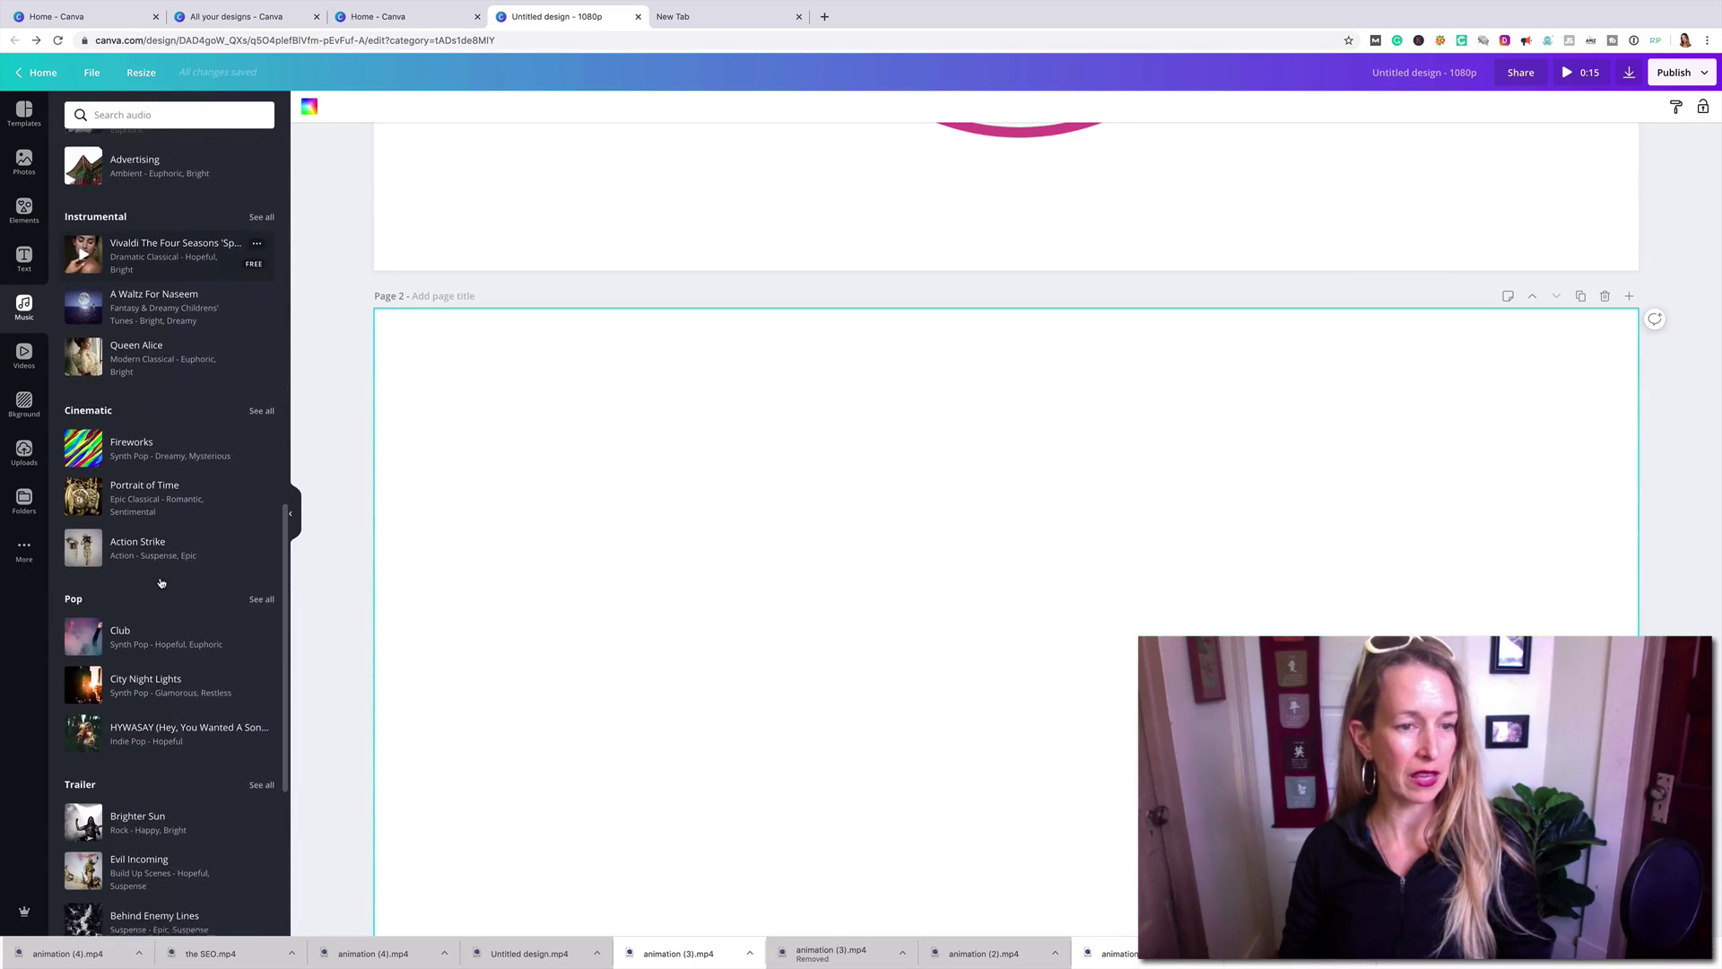
scroll(161, 583, "down", 10)
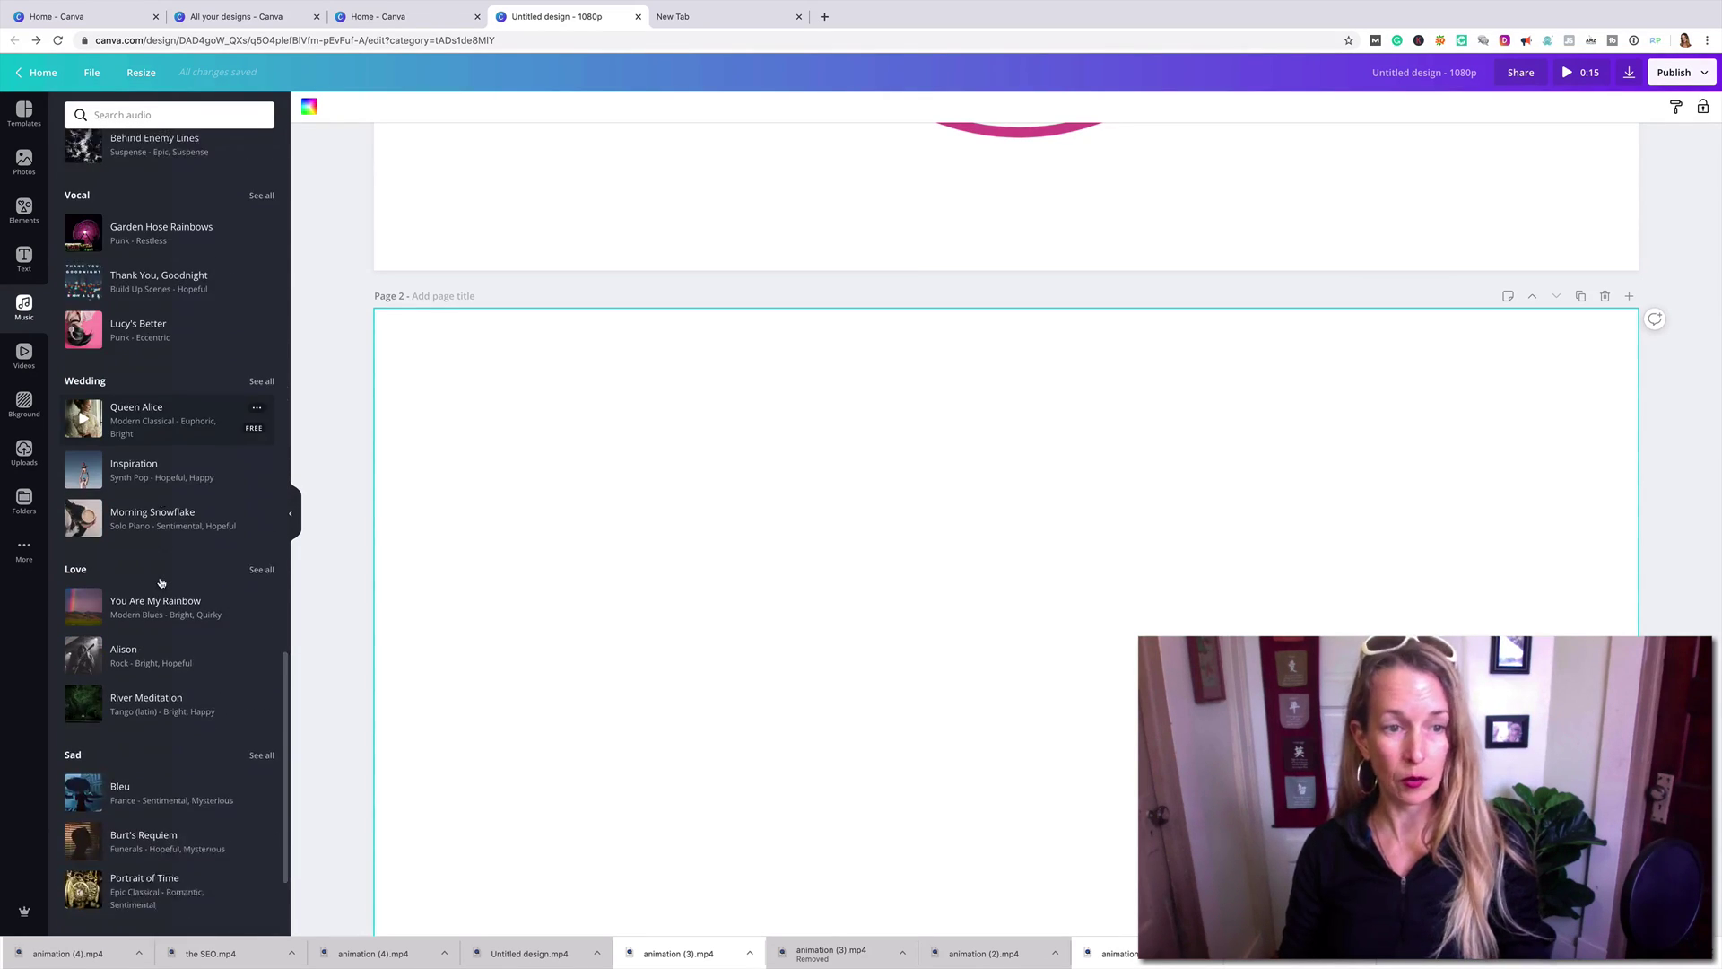
scroll(90, 790, "down", 1)
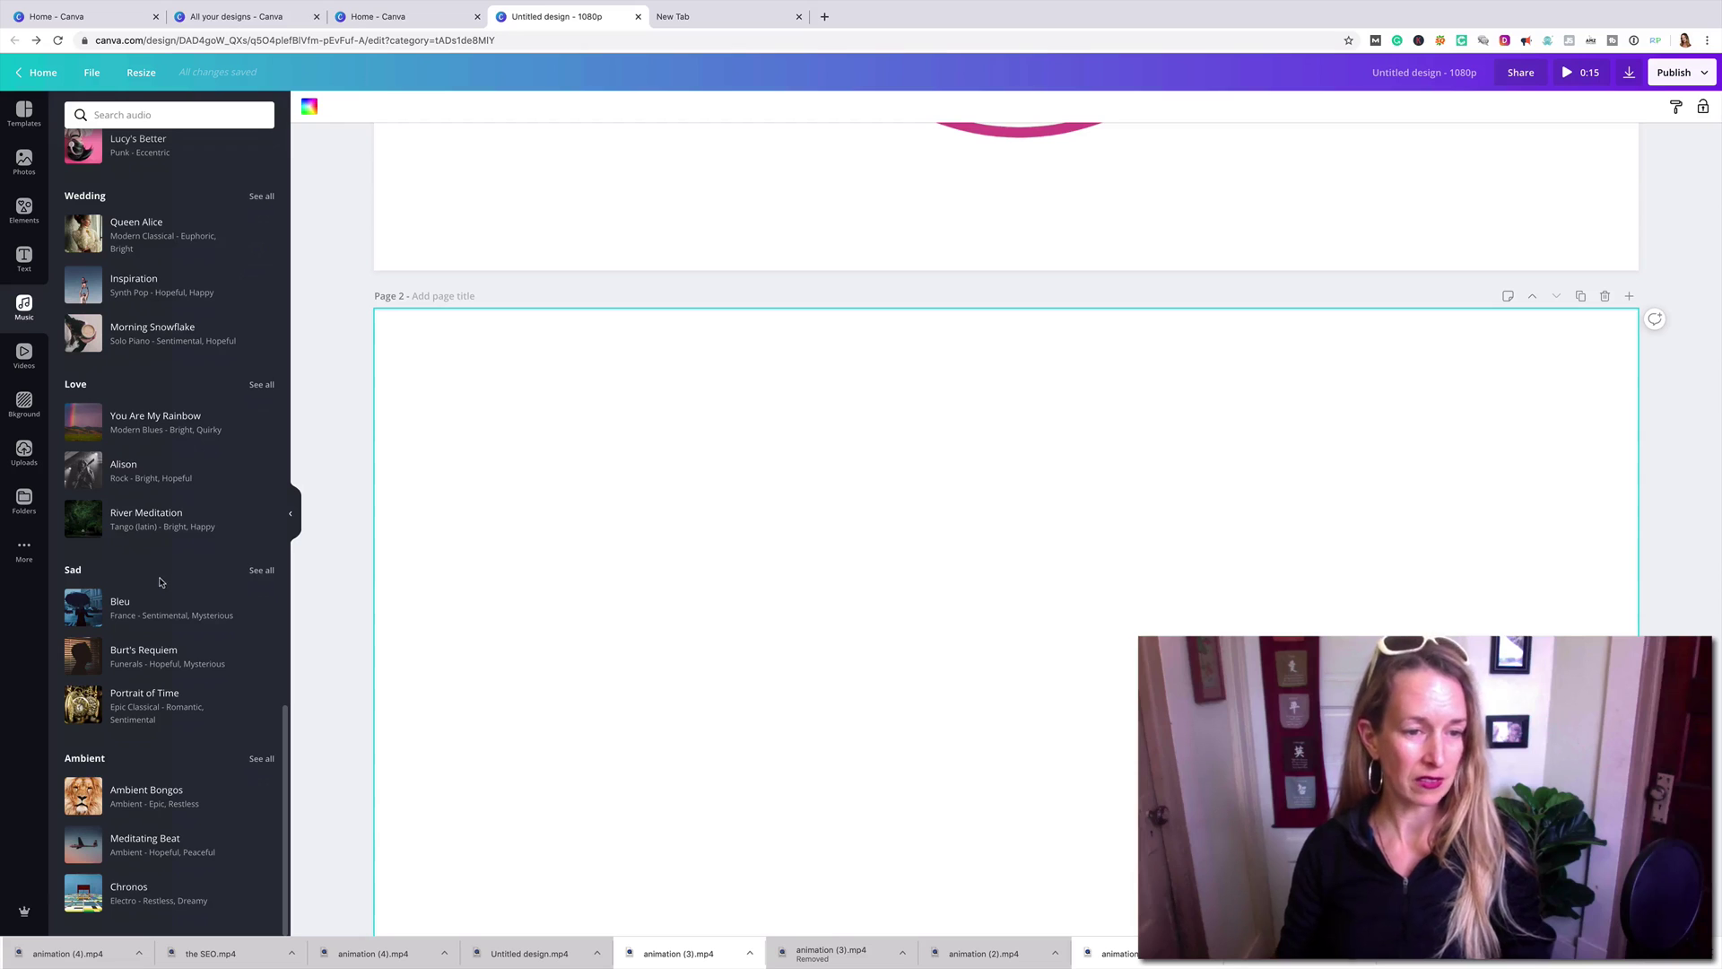
left_click(258, 759)
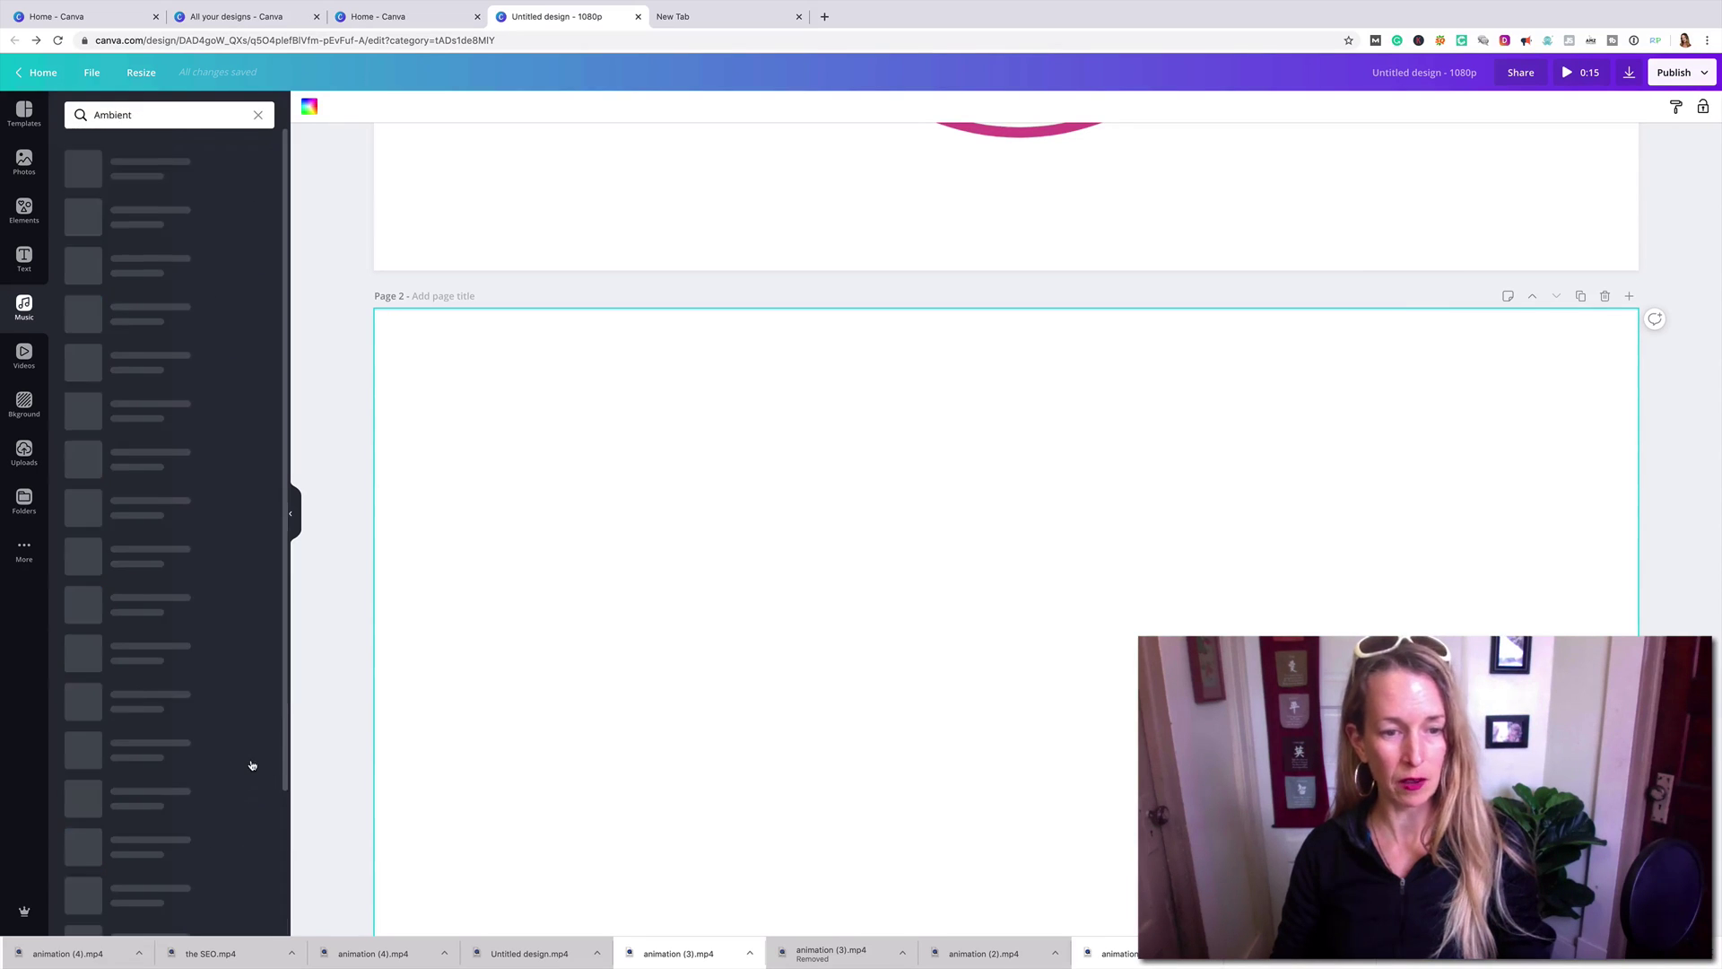
Preview the Fireworks, Nite Foul, I Hear Voices and Love or Lust tracks, ending on Nite Foul
left_click(83, 169)
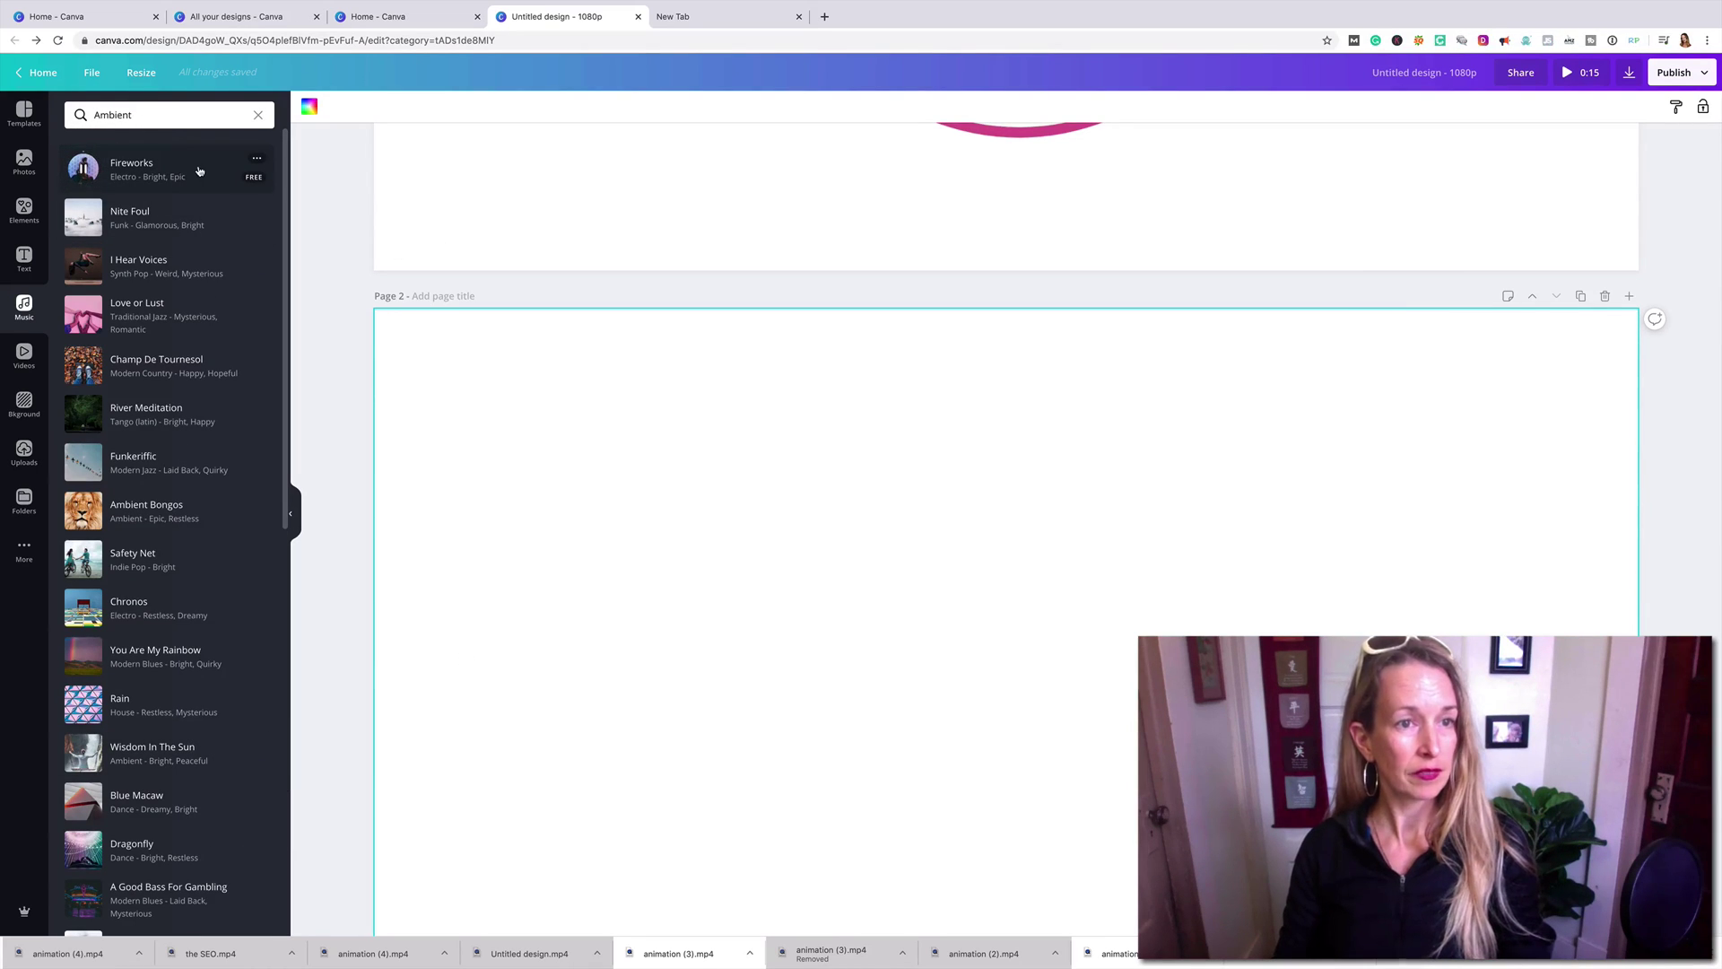
left_click(84, 217)
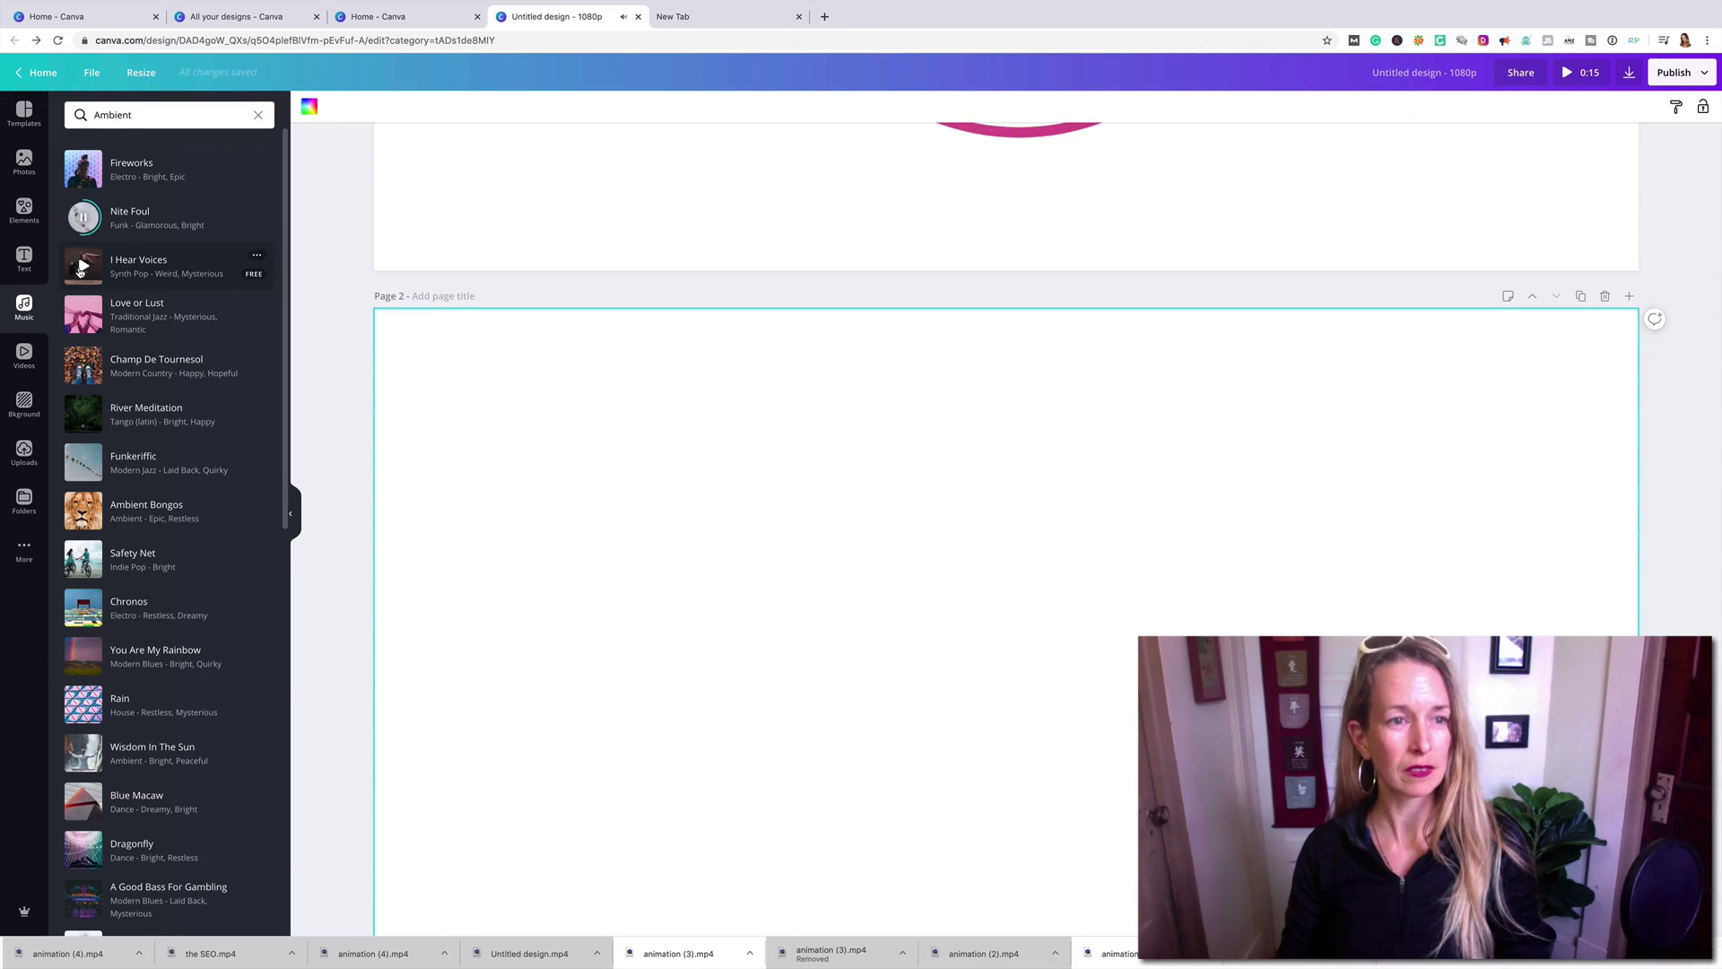
left_click(82, 267)
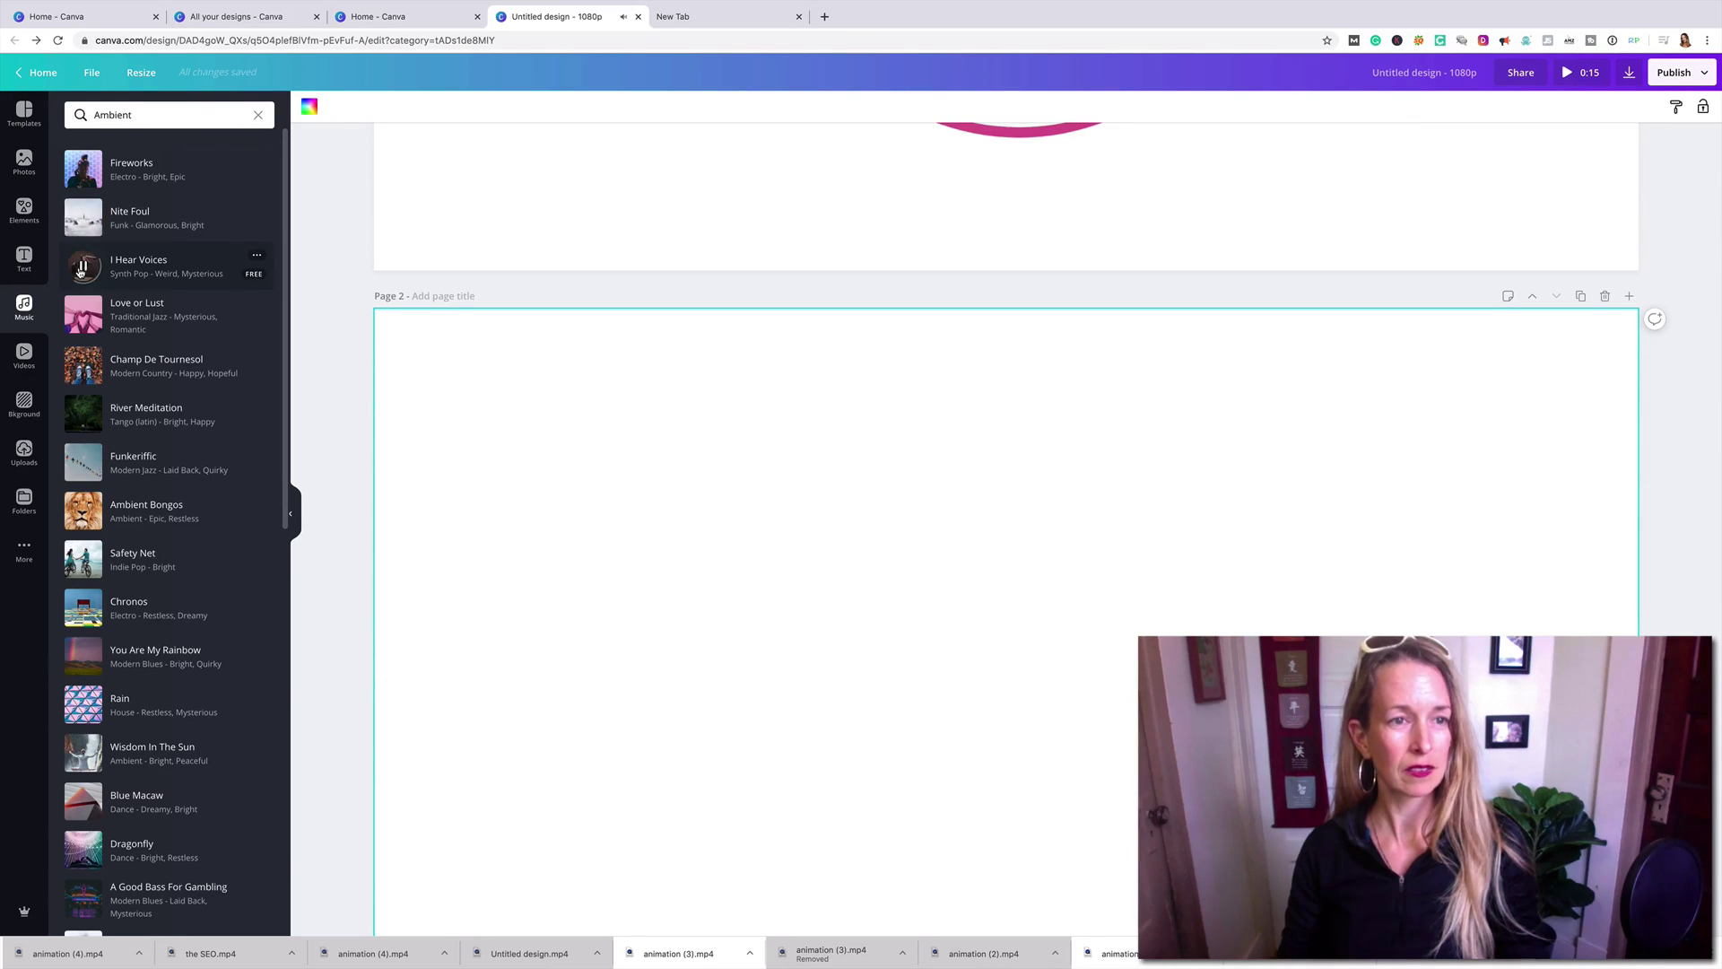
left_click(82, 313)
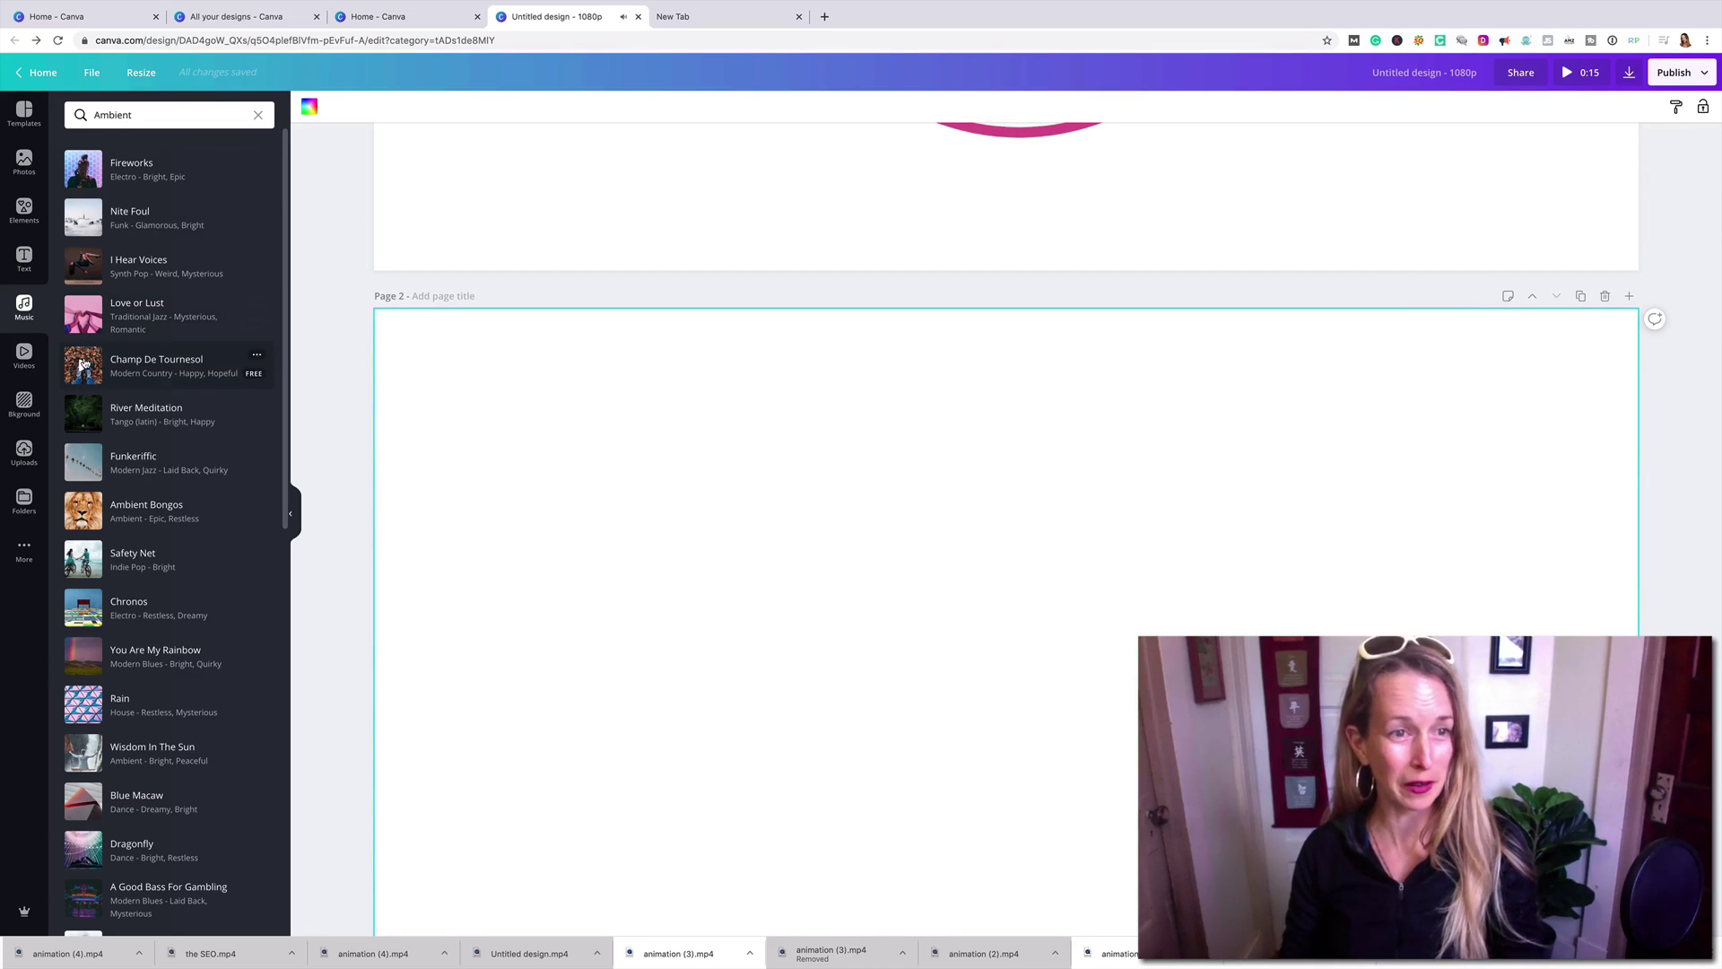
left_click(79, 218)
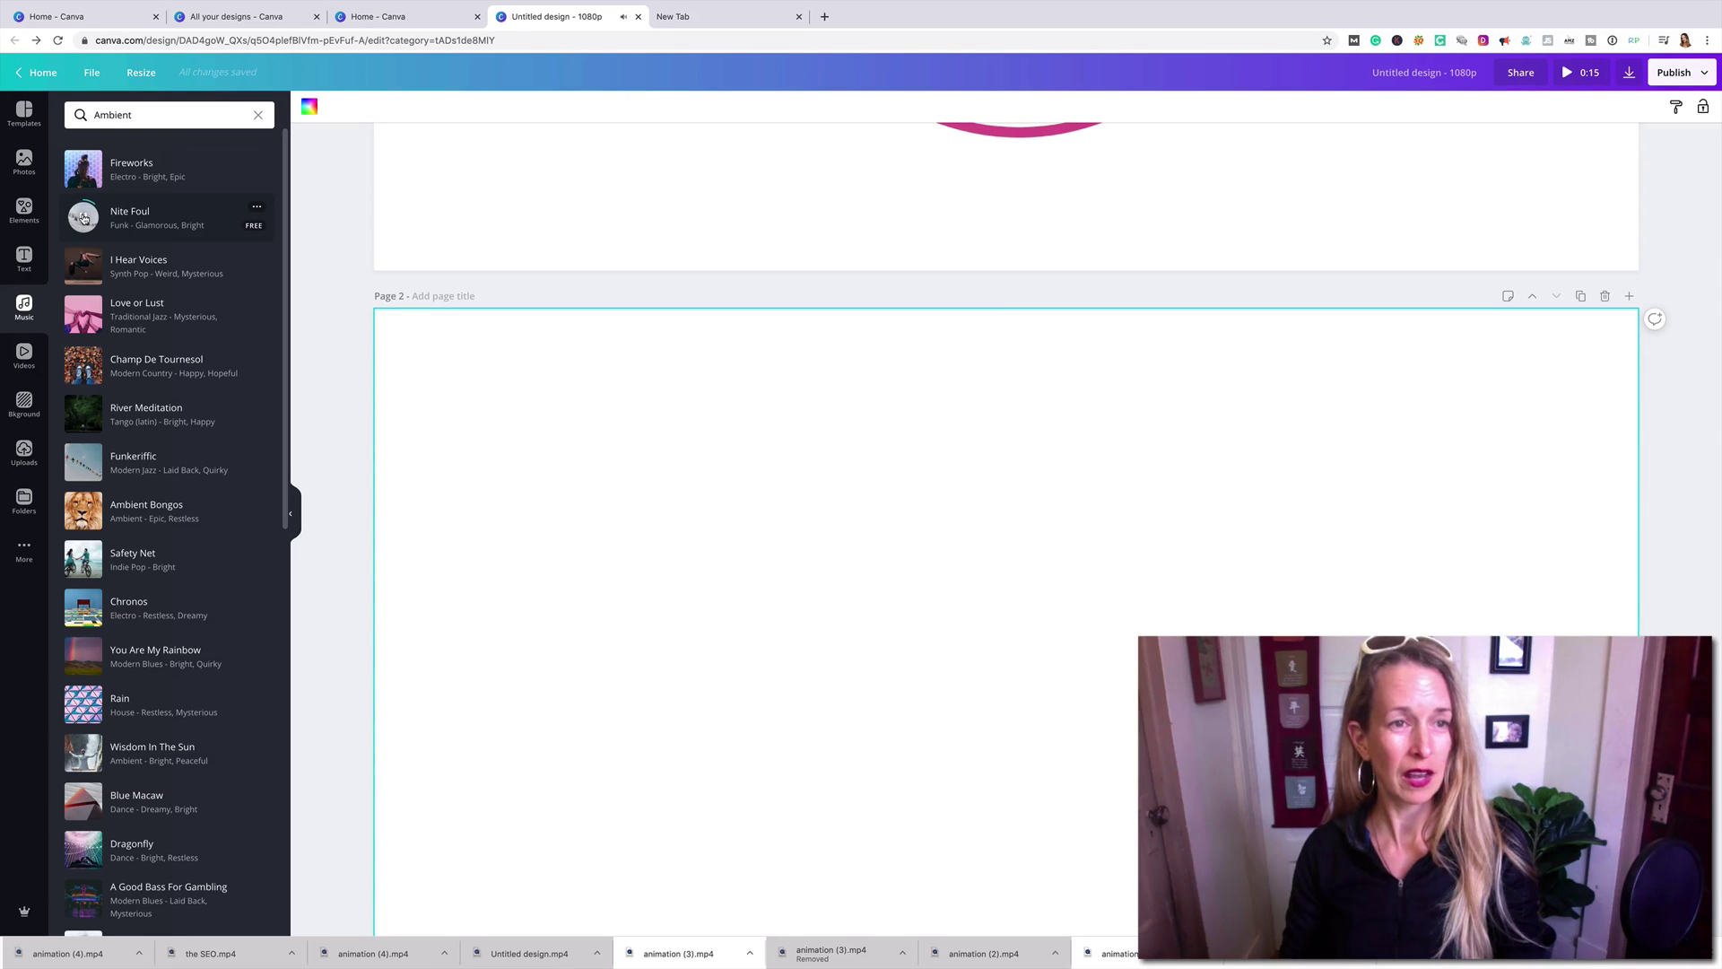
Add the 2:17 Nite Foul track to the design as background music and play it
left_click_drag(83, 218, 899, 524)
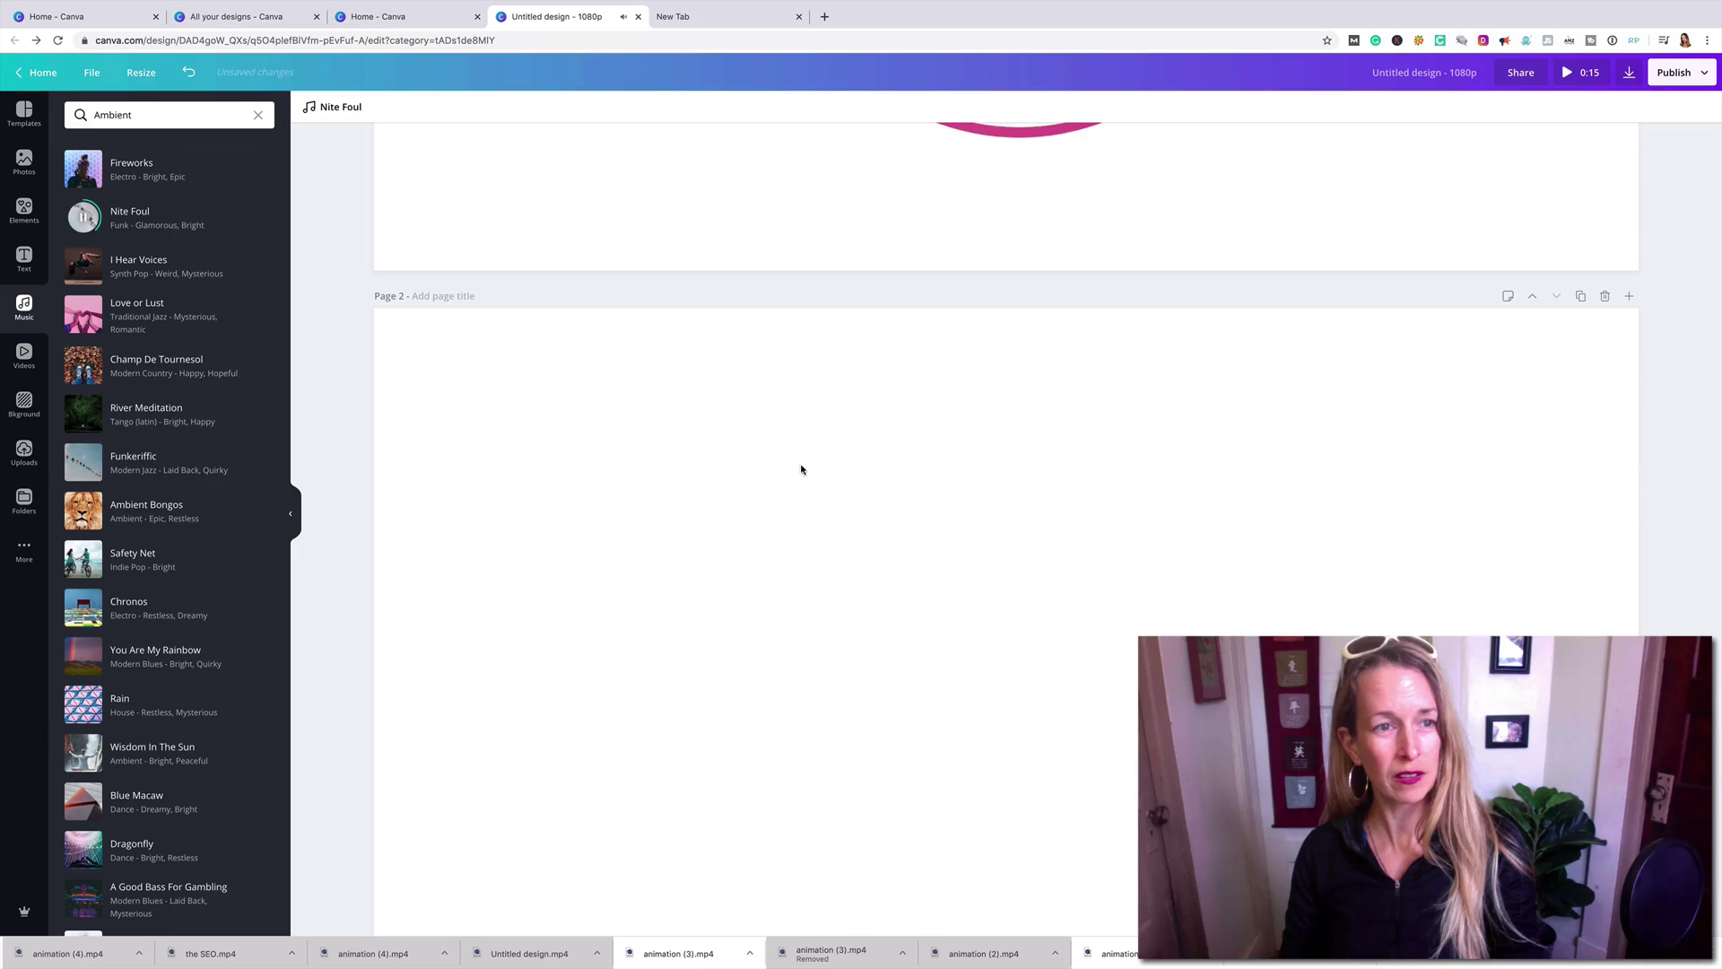
scroll(805, 485, "down", 1)
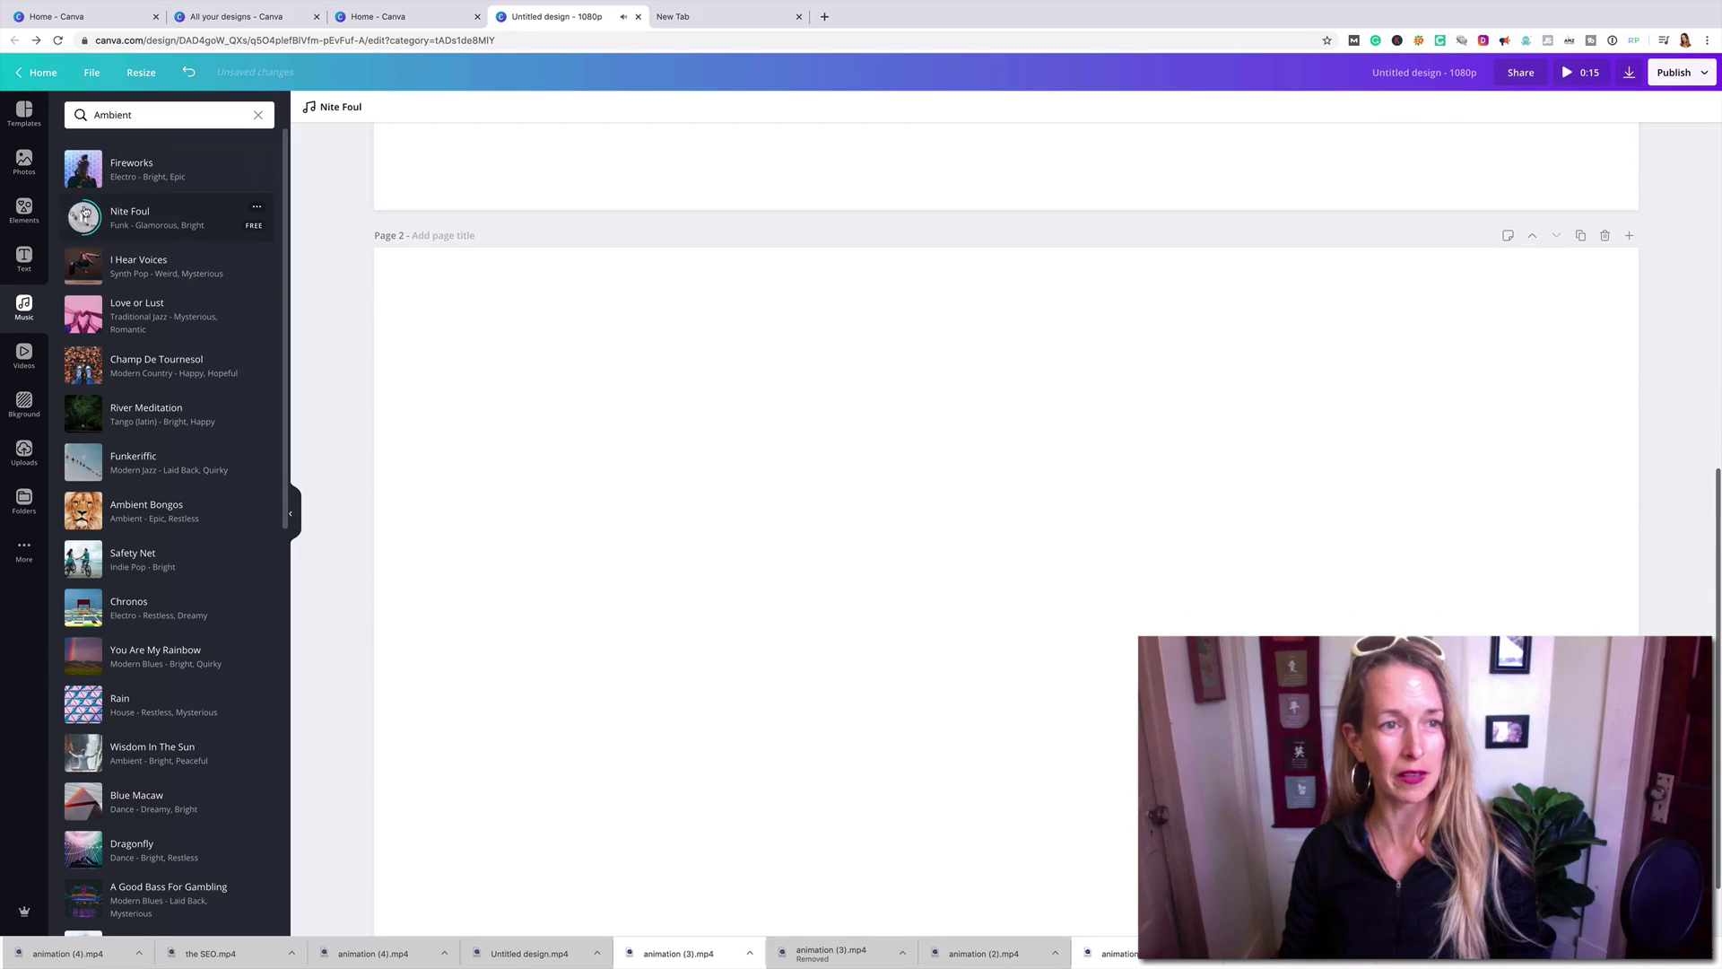
scroll(492, 361, "up", 2)
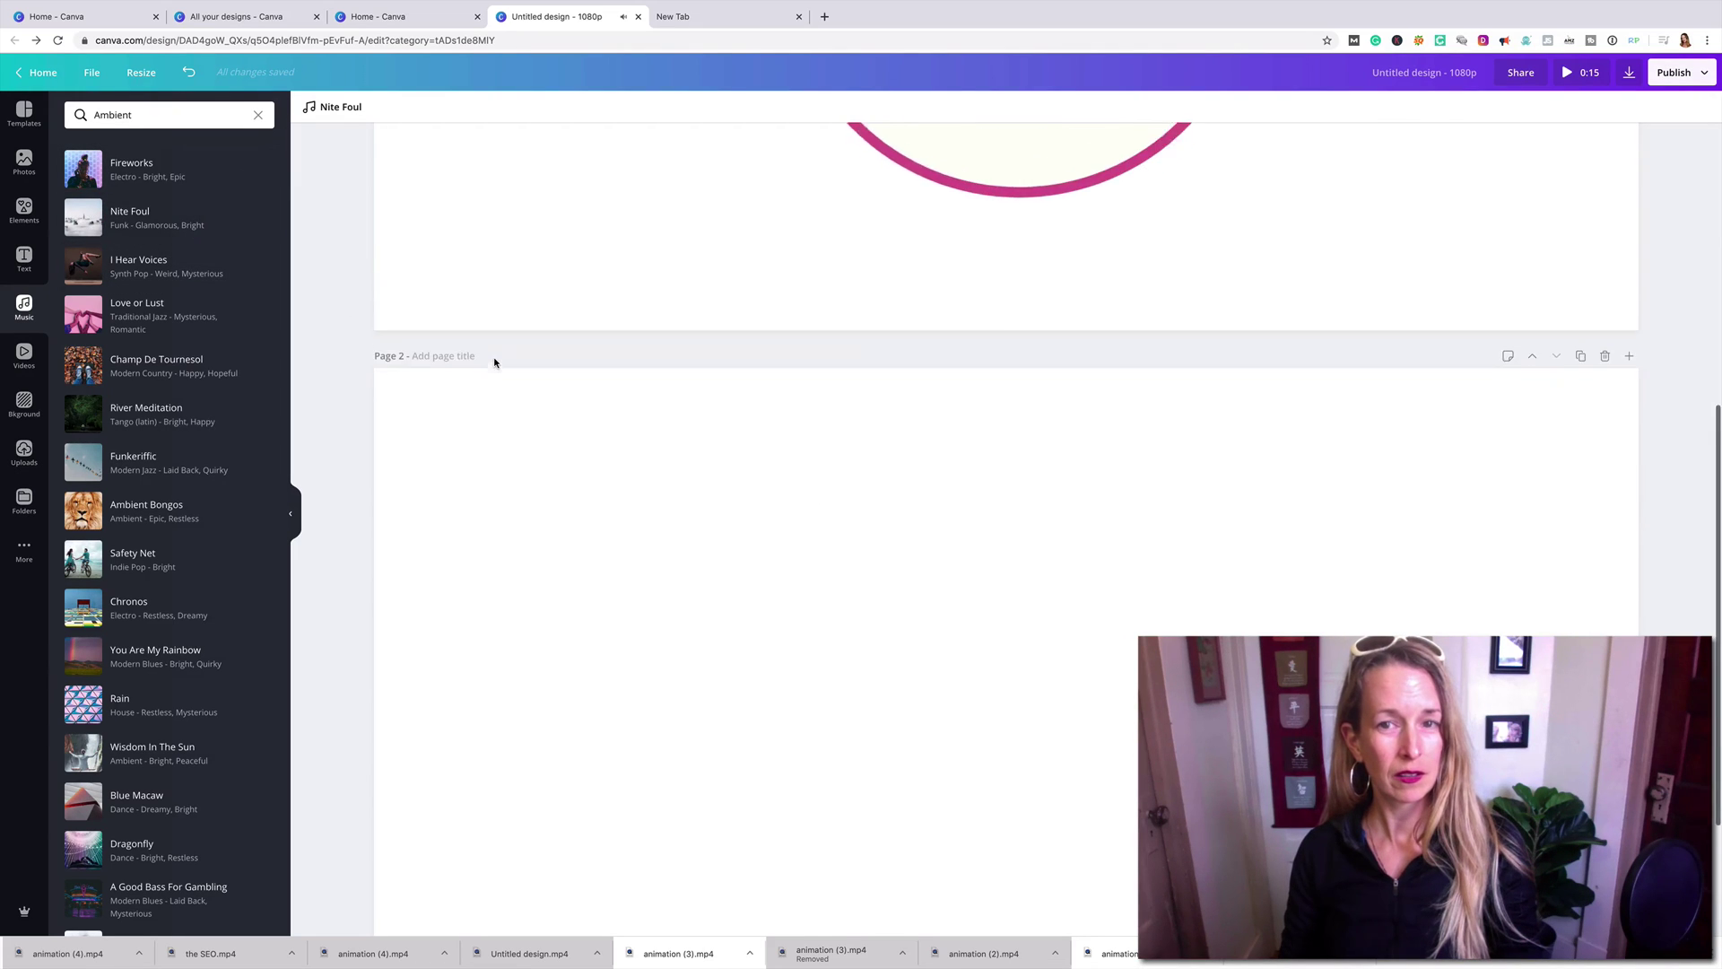
left_click_drag(112, 215, 969, 538)
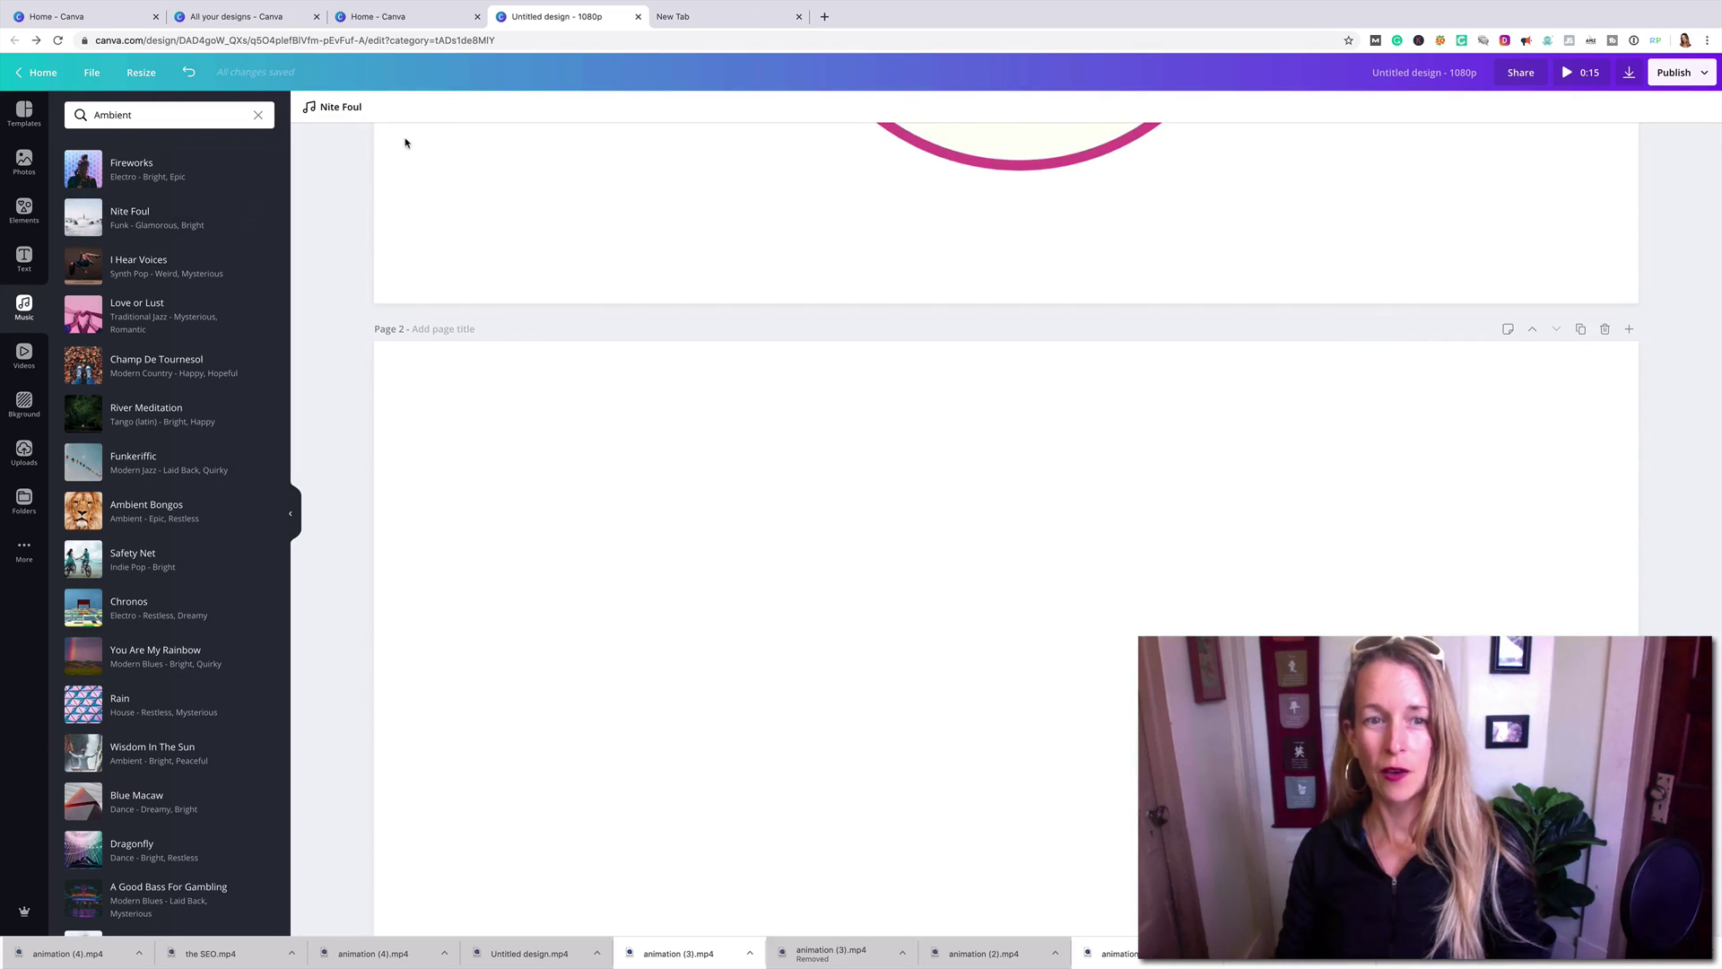
left_click(330, 108)
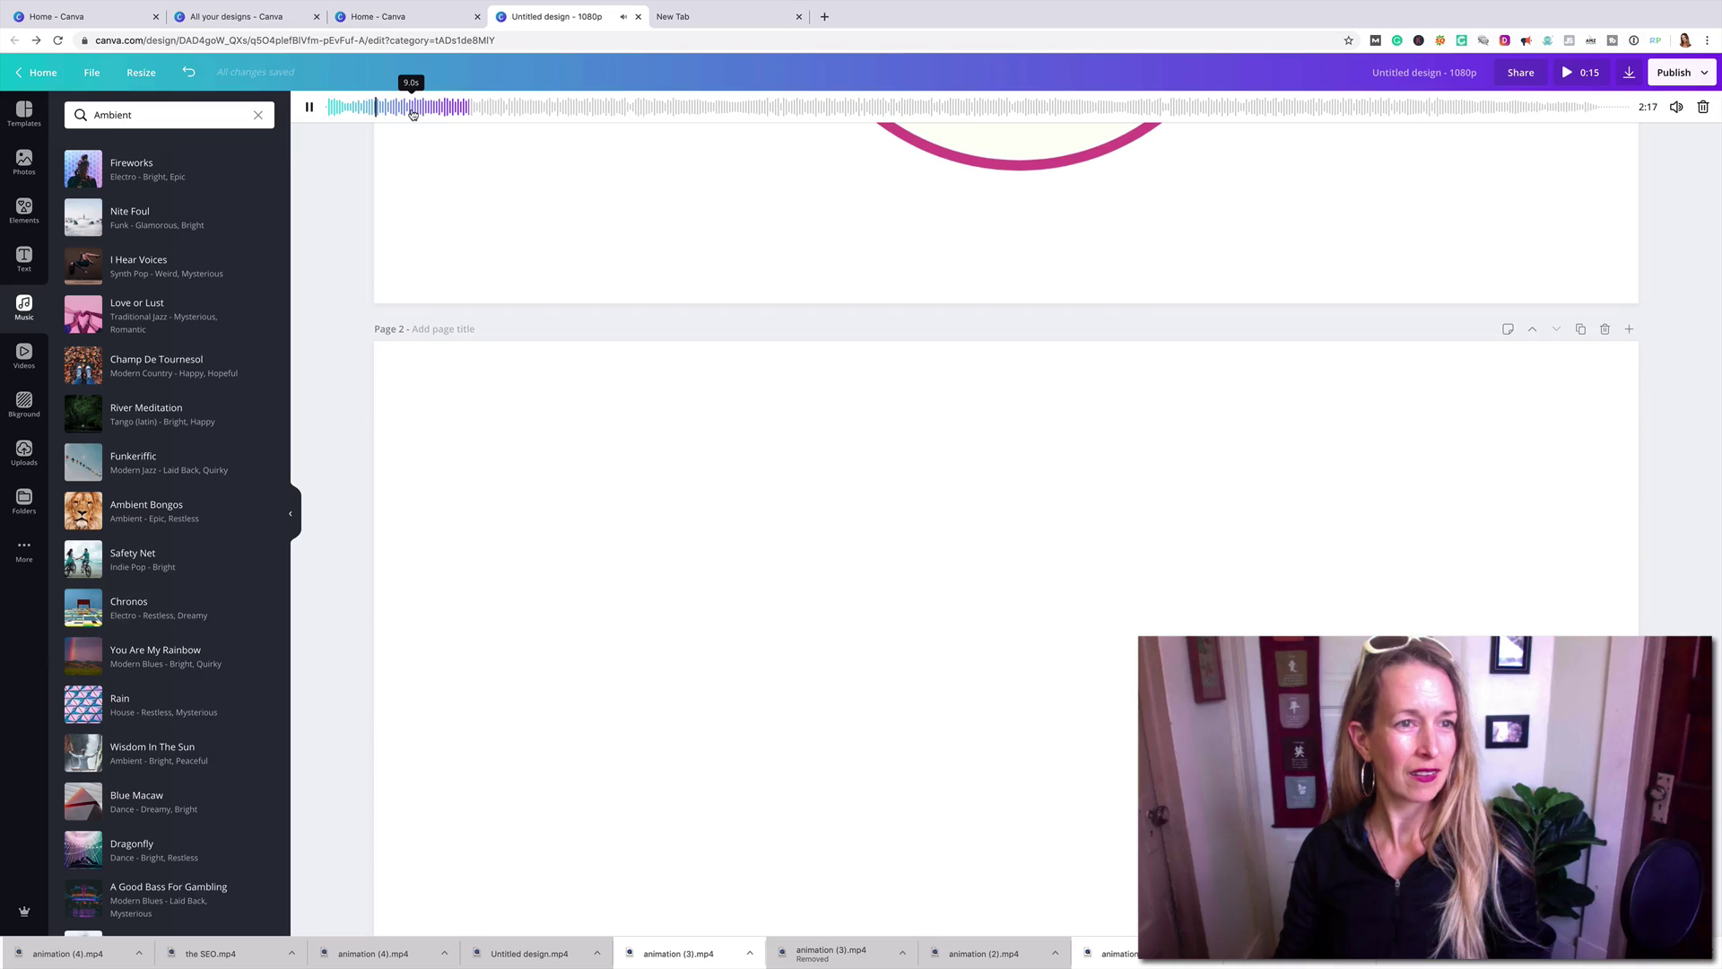
Shift the Nite Foul music to start around 30 seconds into the track, then pause playback
left_click_drag(413, 110, 787, 105)
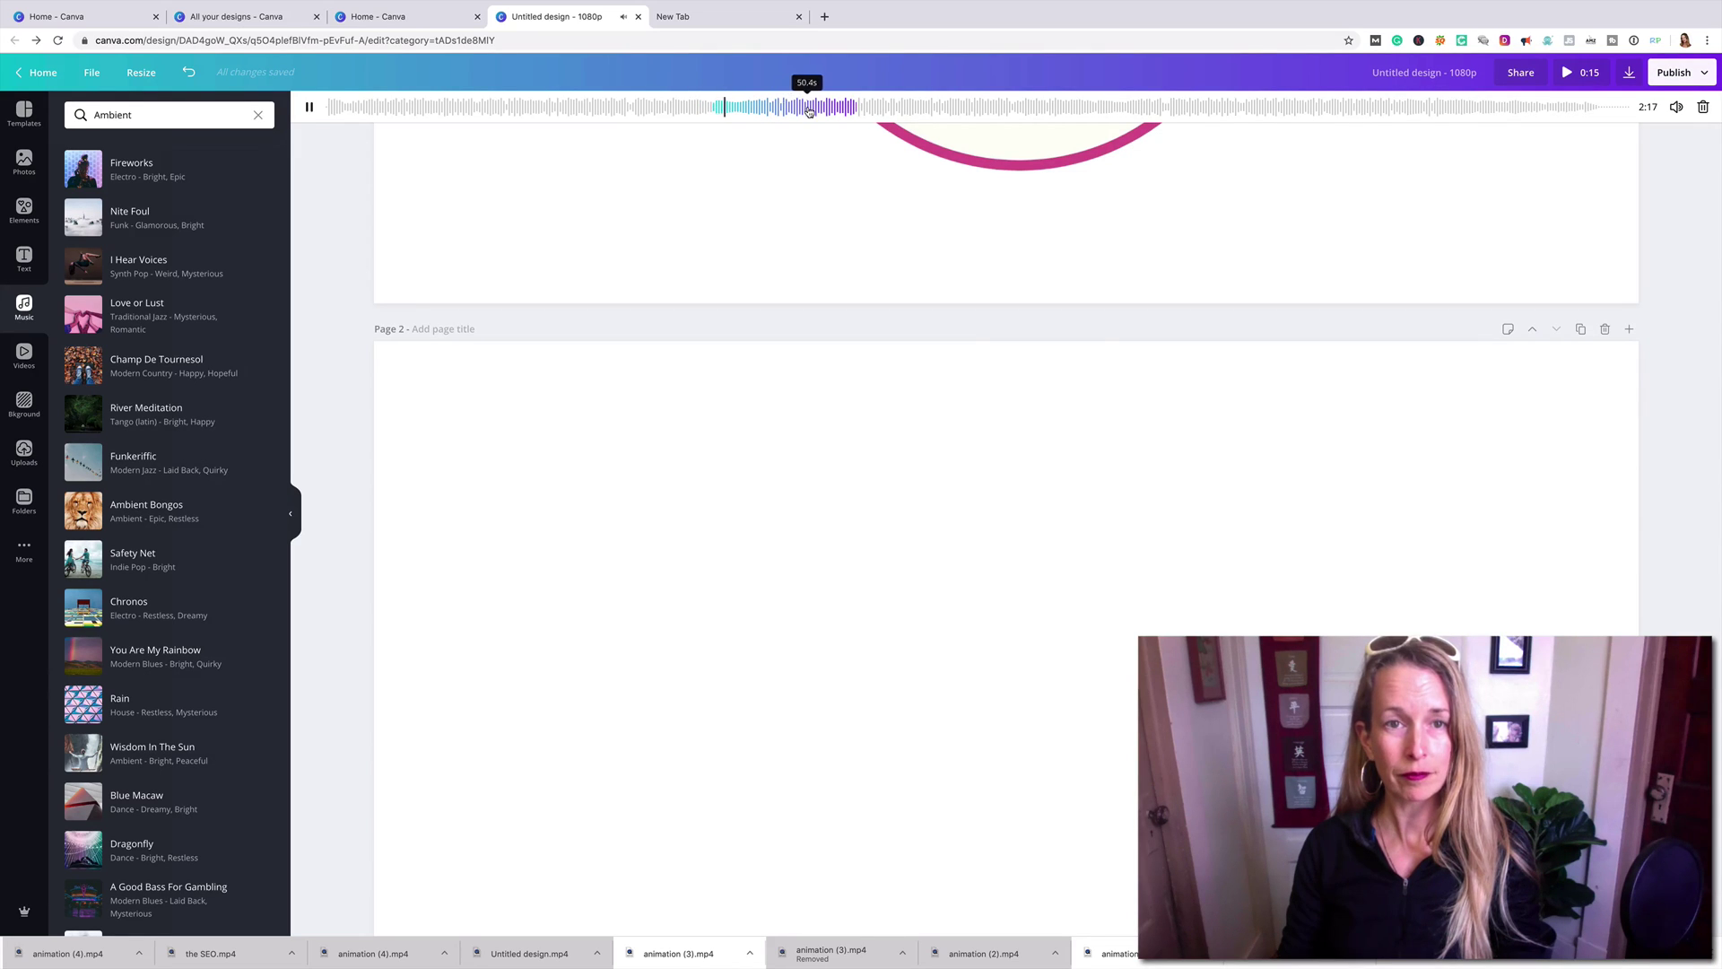
left_click_drag(809, 110, 612, 116)
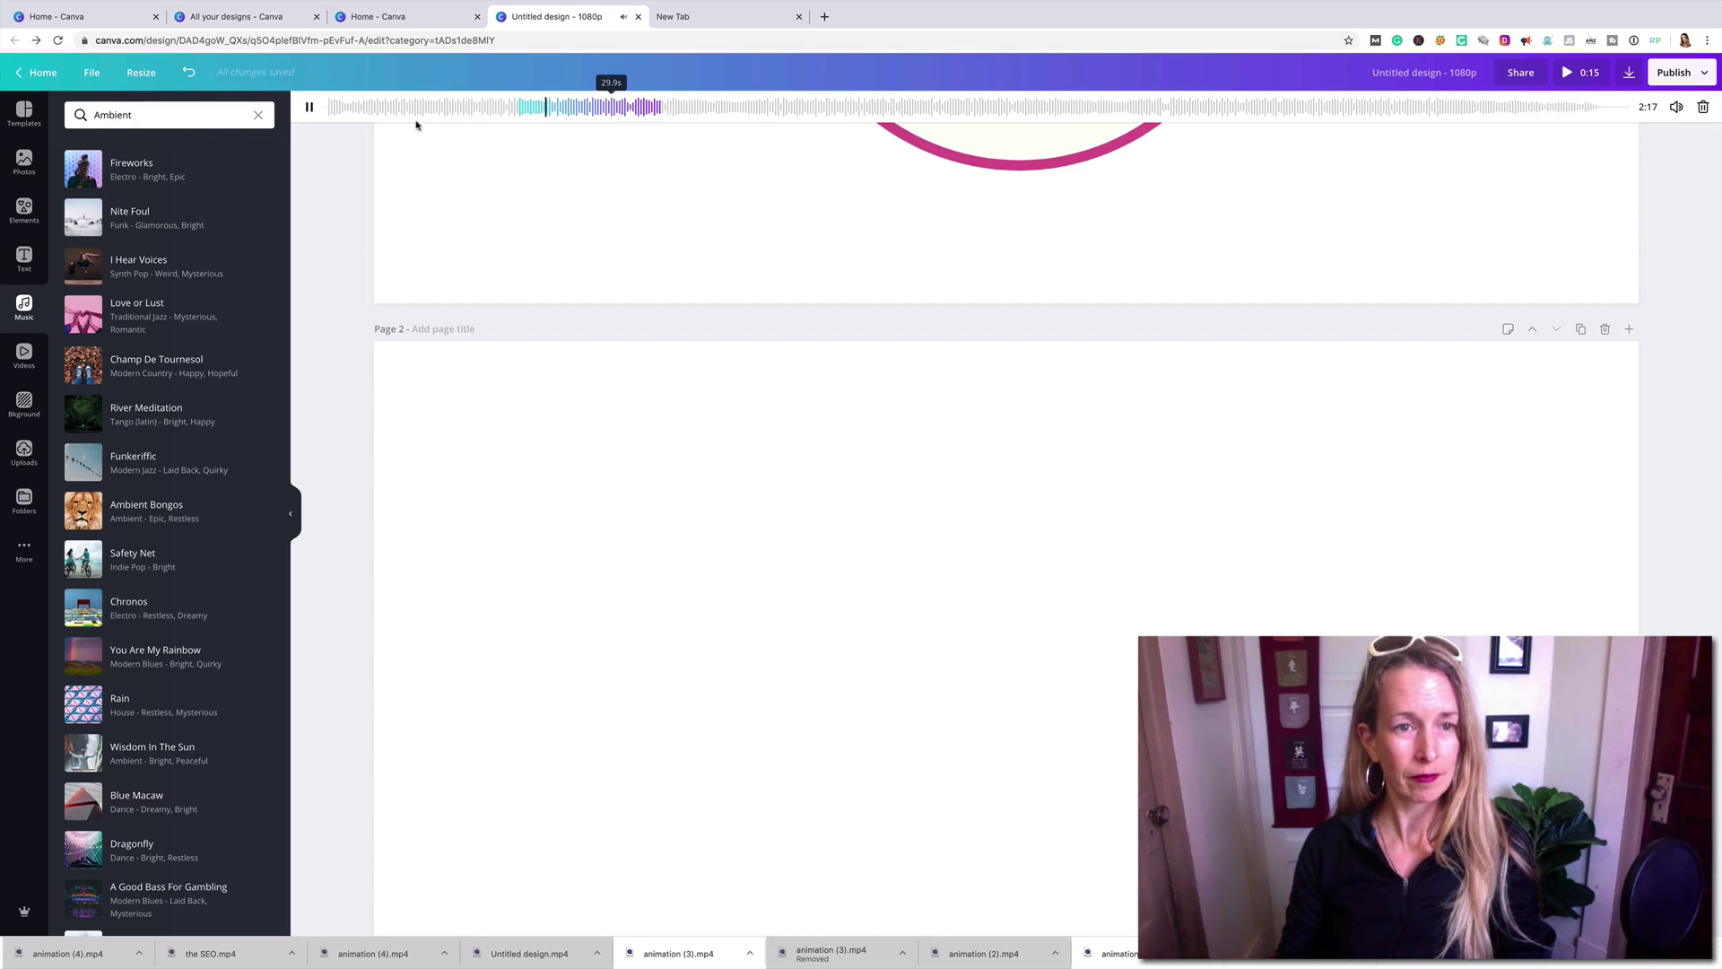
left_click(311, 108)
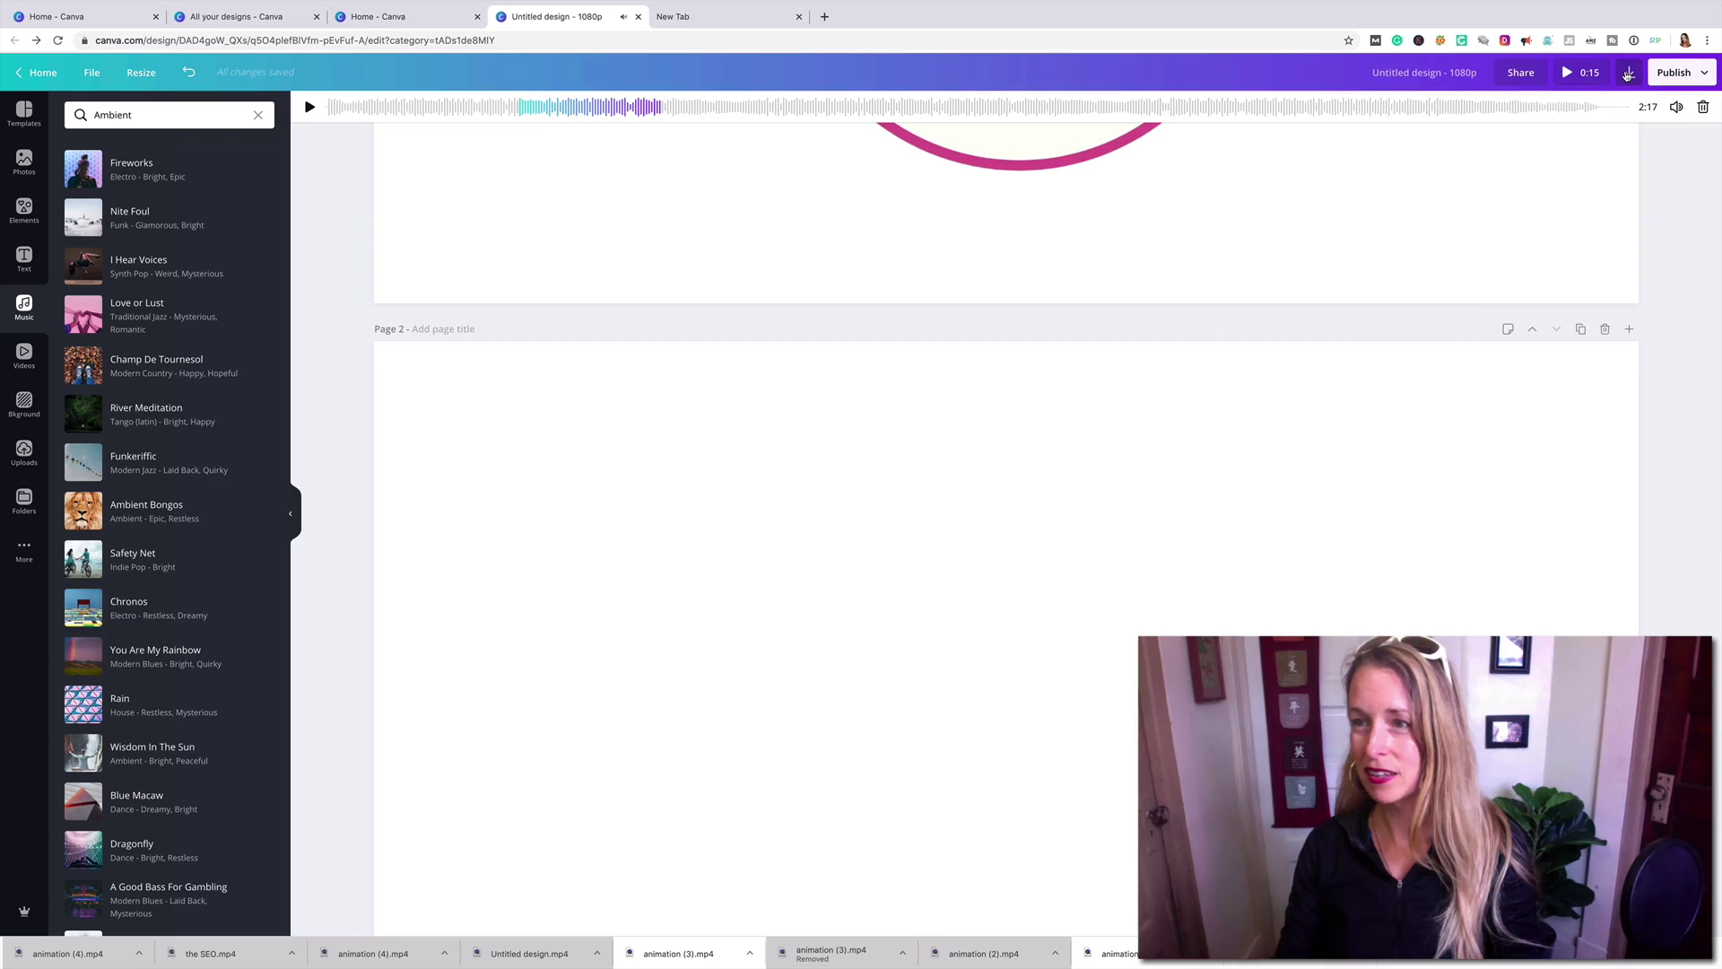
Download the design as a Video MP4 file with all pages included
left_click(1629, 76)
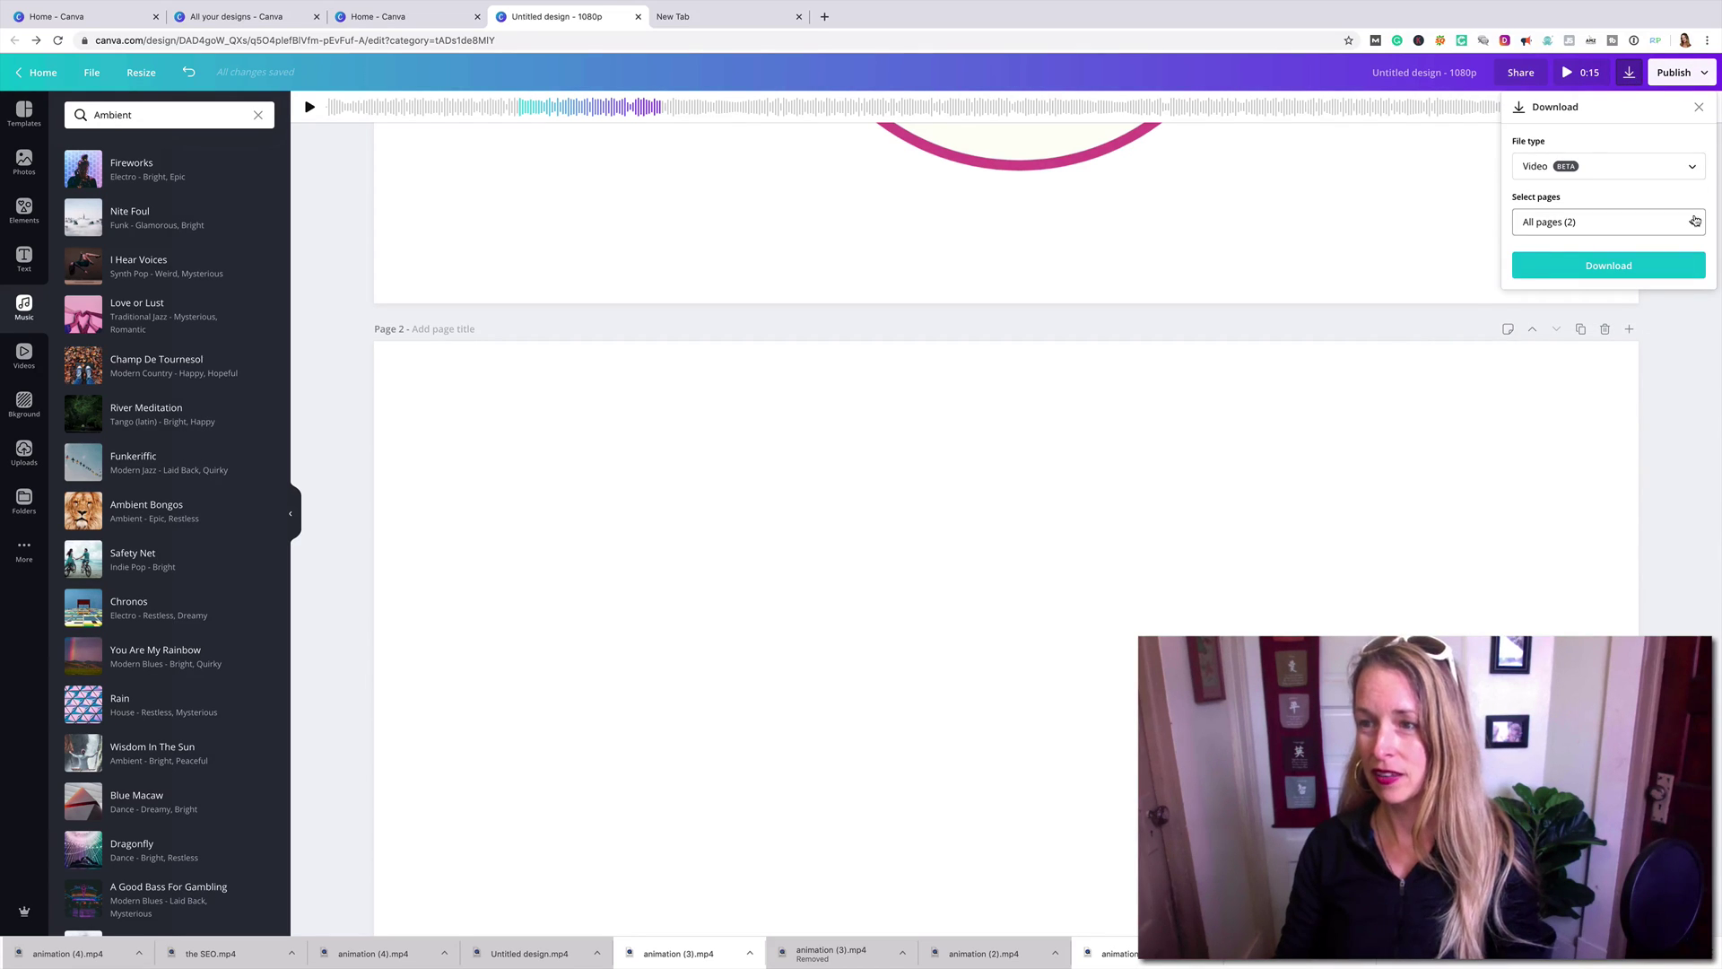
left_click(1583, 223)
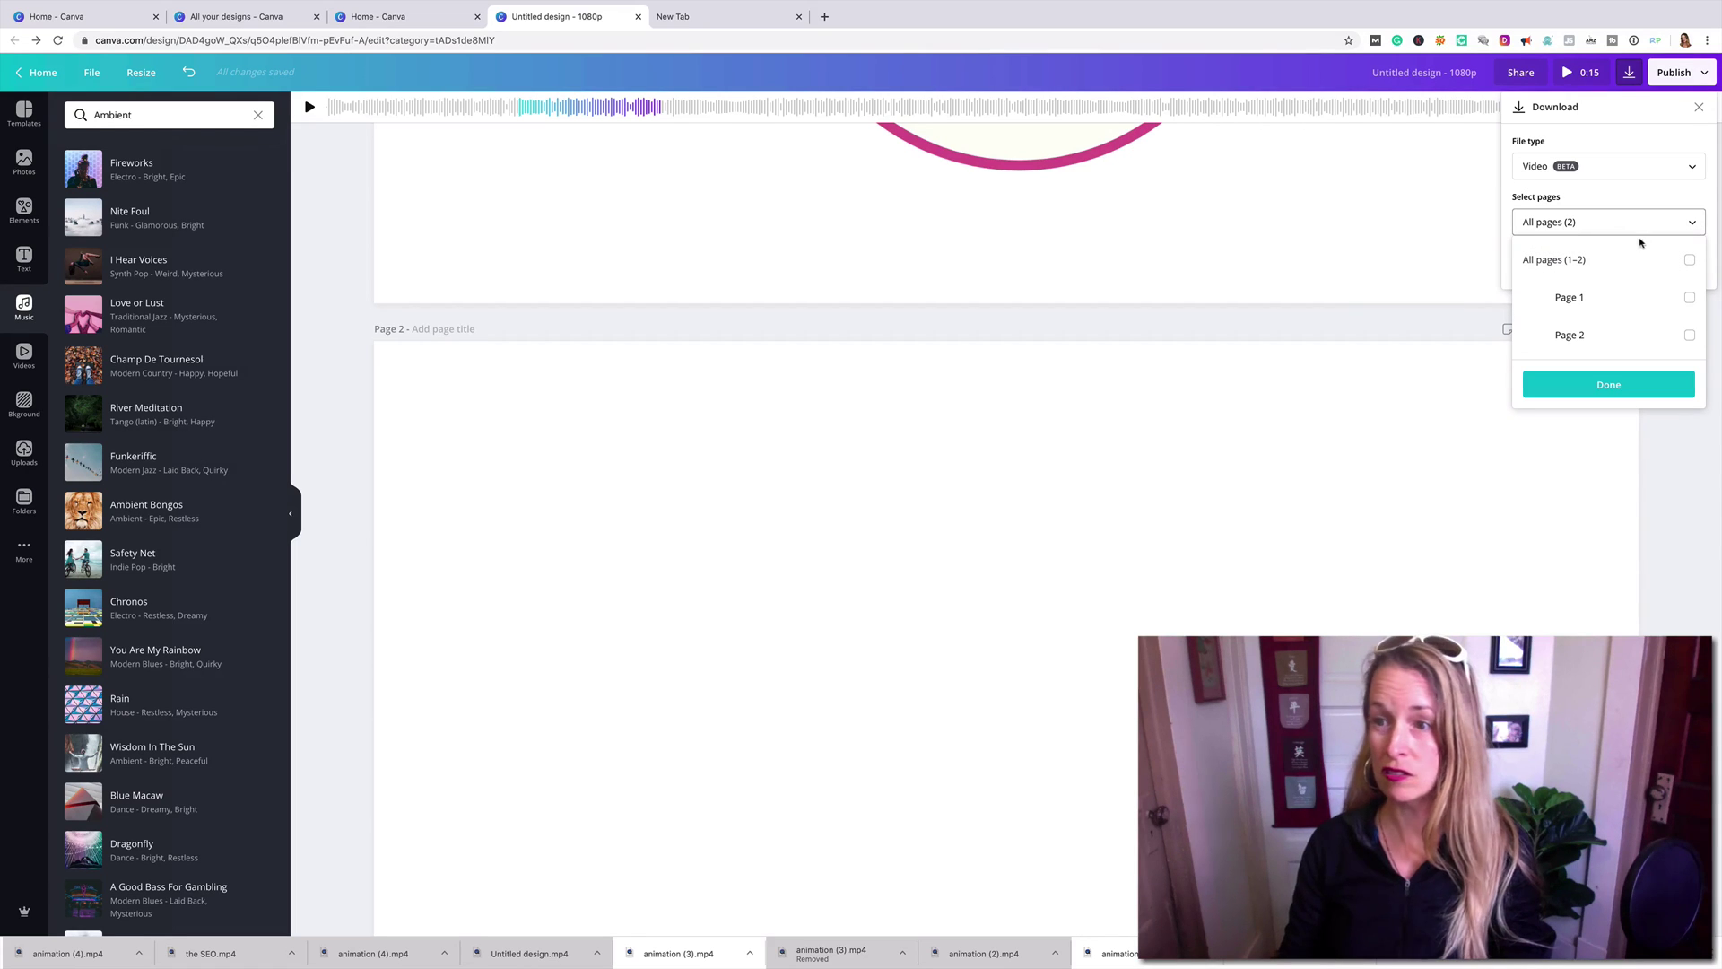
left_click(1690, 261)
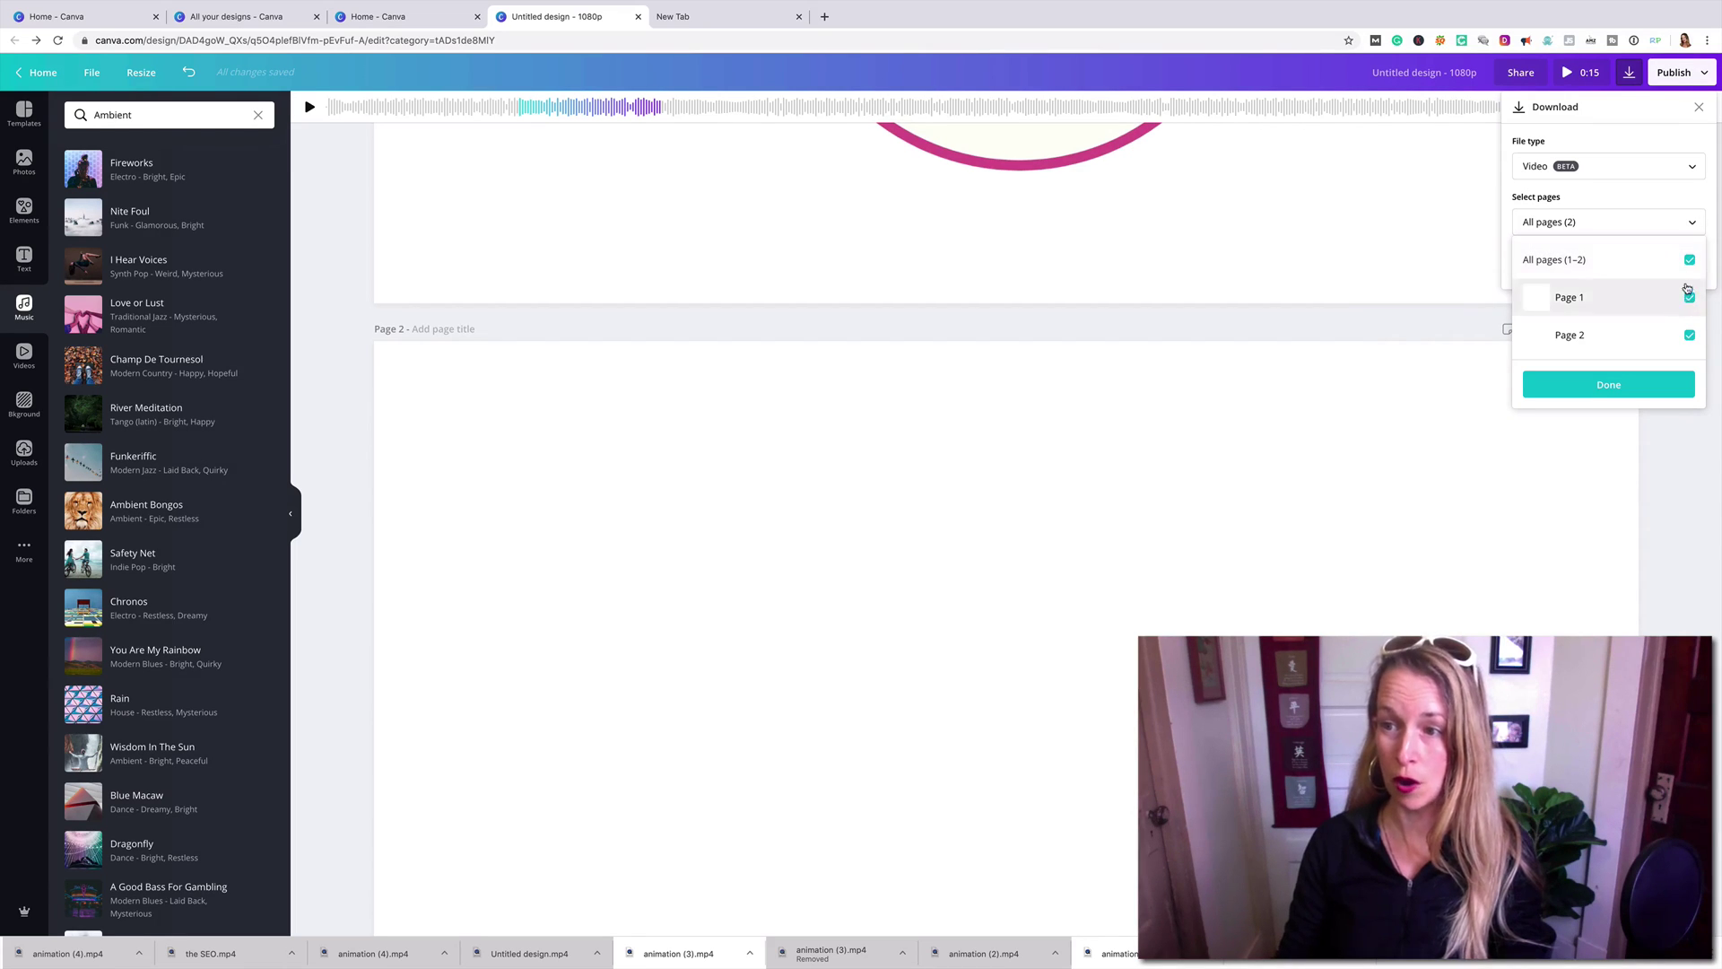
left_click(1639, 385)
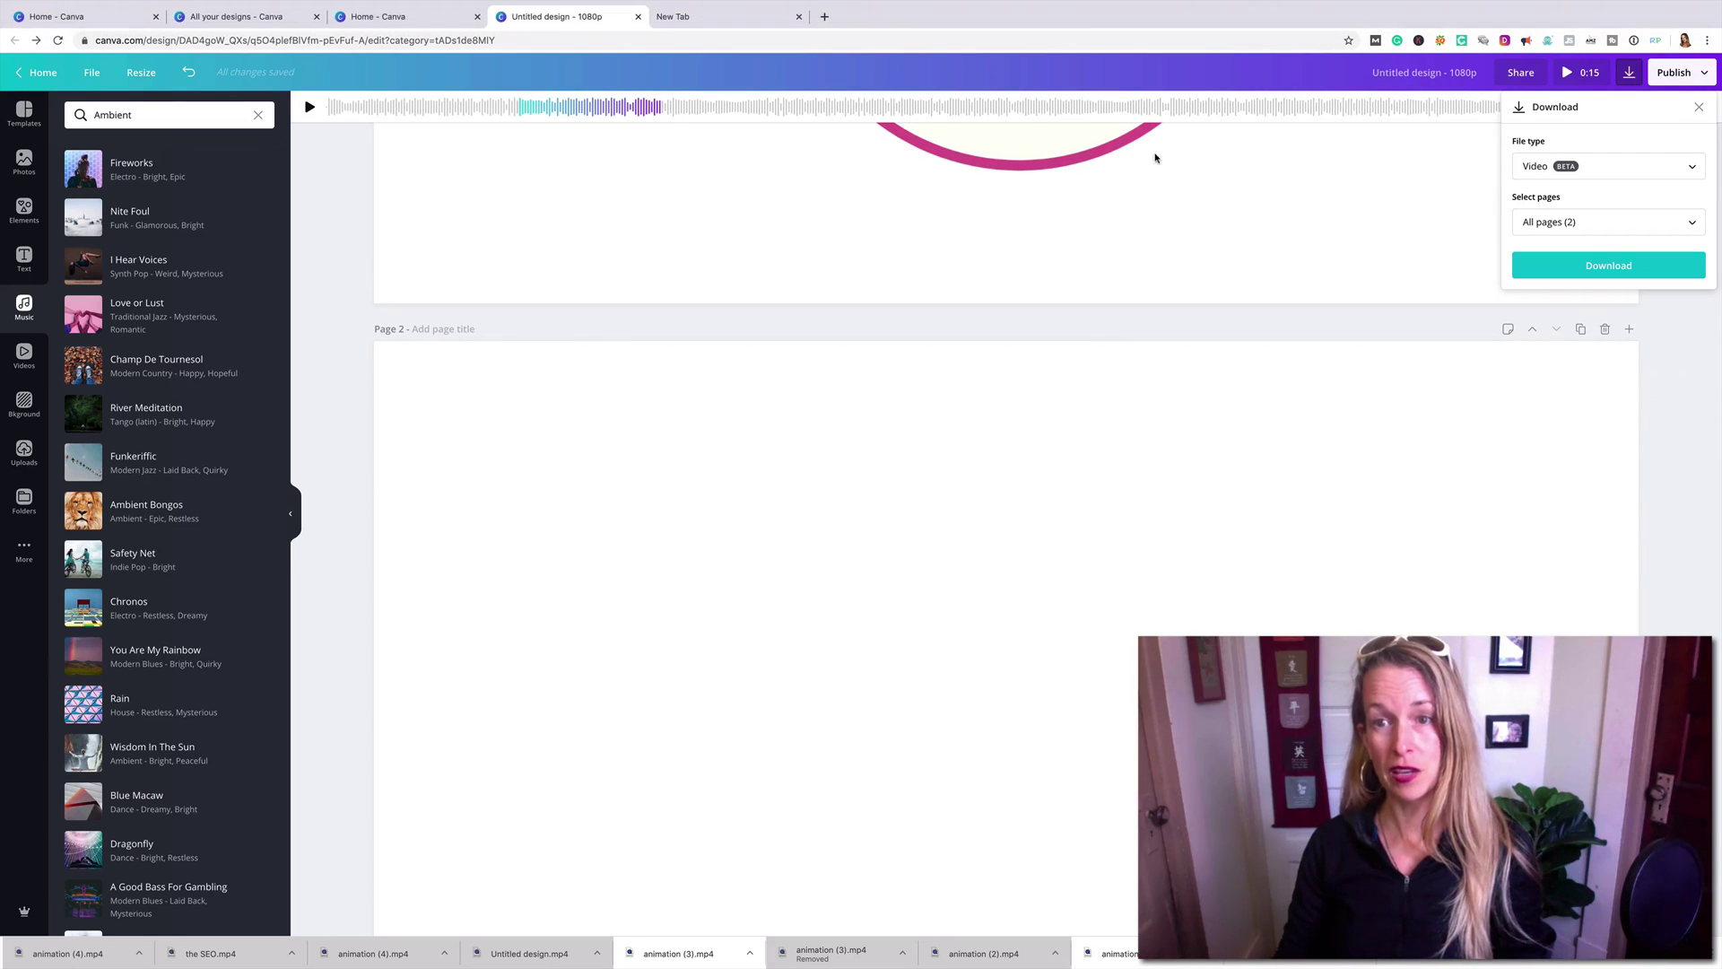
left_click(1597, 170)
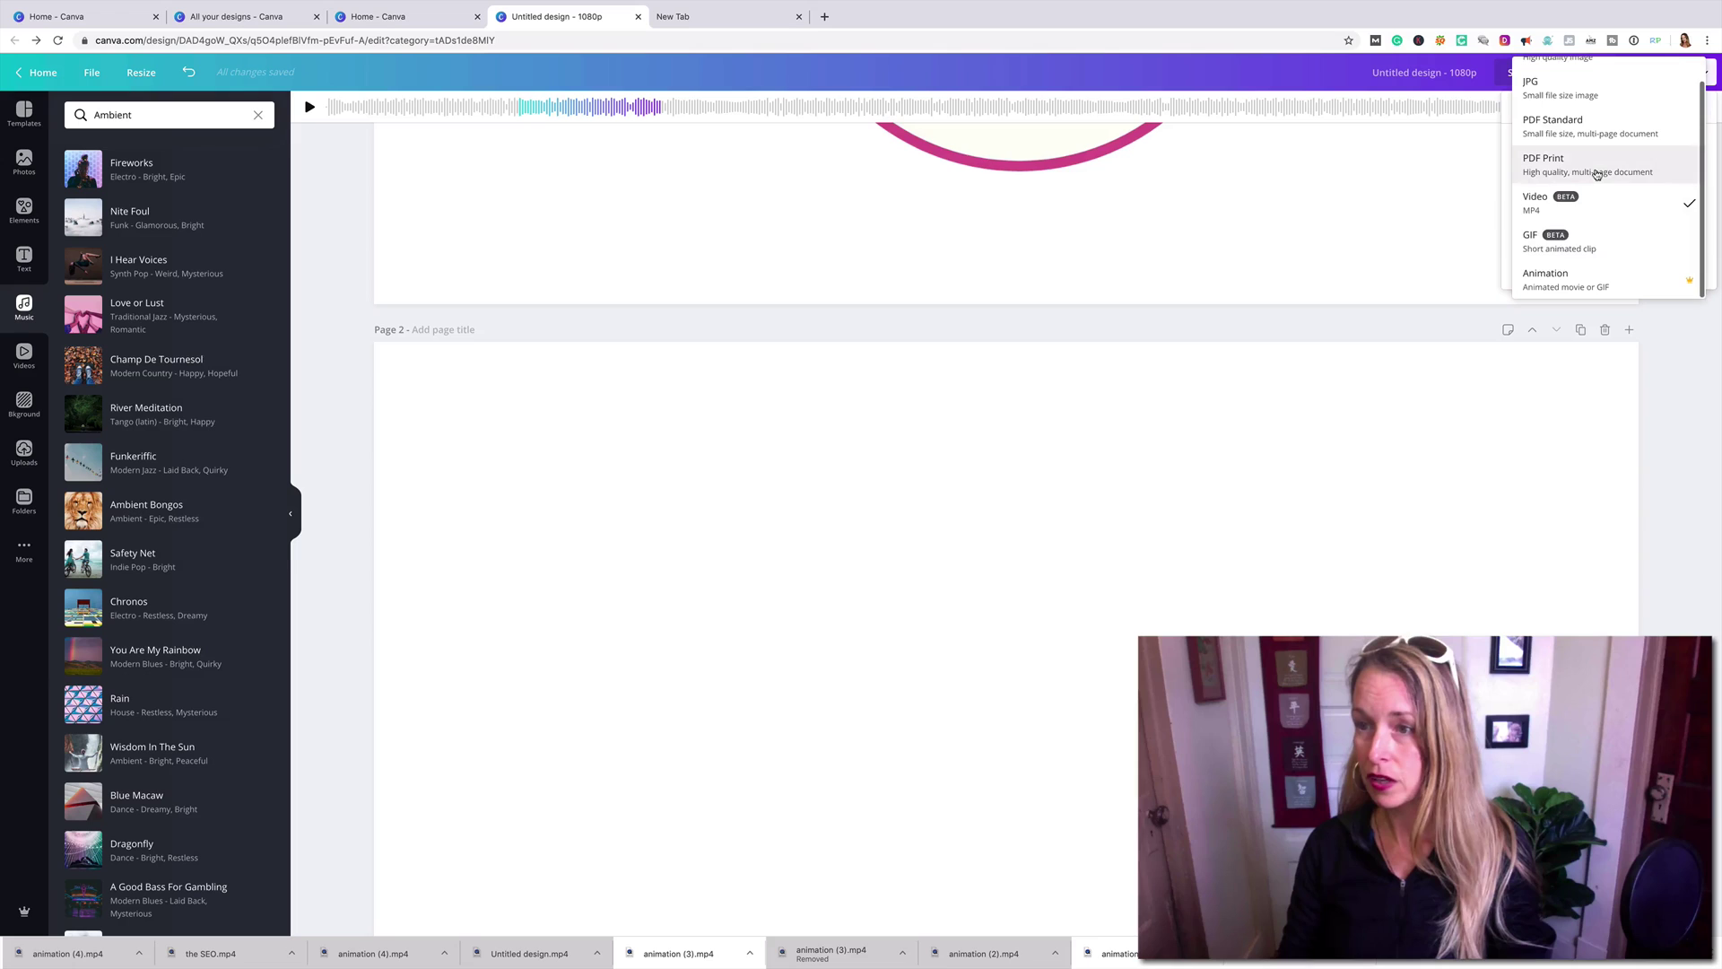
left_click(1547, 205)
left_click(1606, 269)
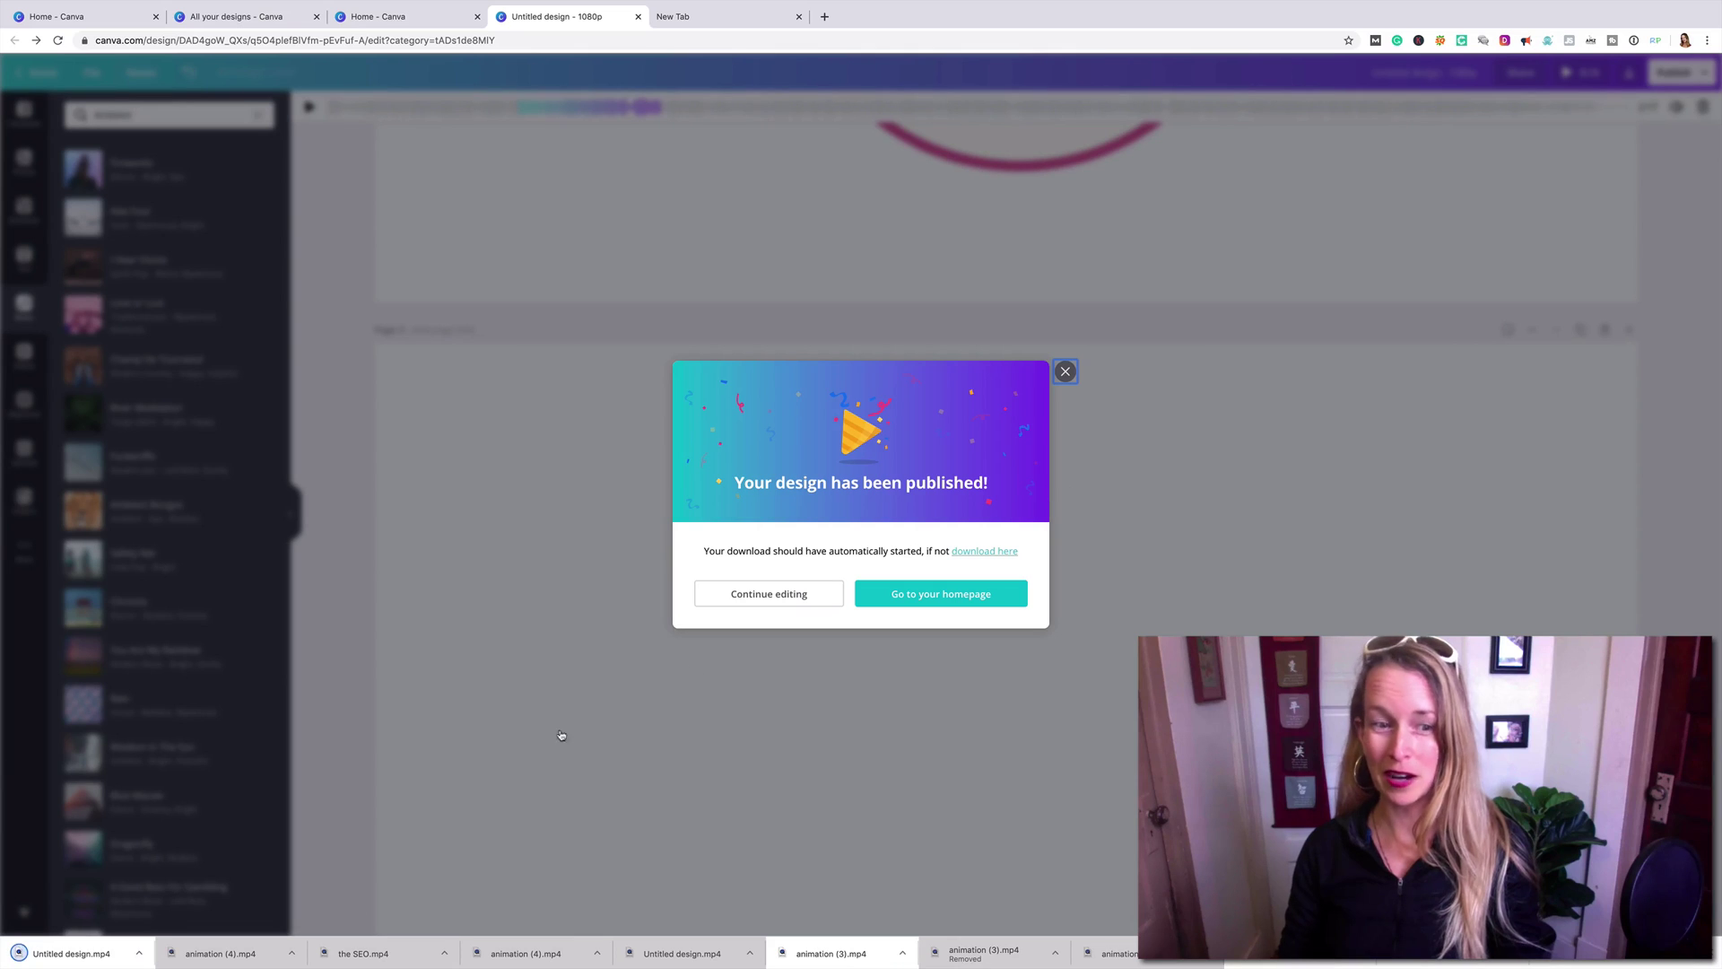
Open the downloaded Untitled design.mp4 in QuickTime Player to watch it
left_click(87, 957)
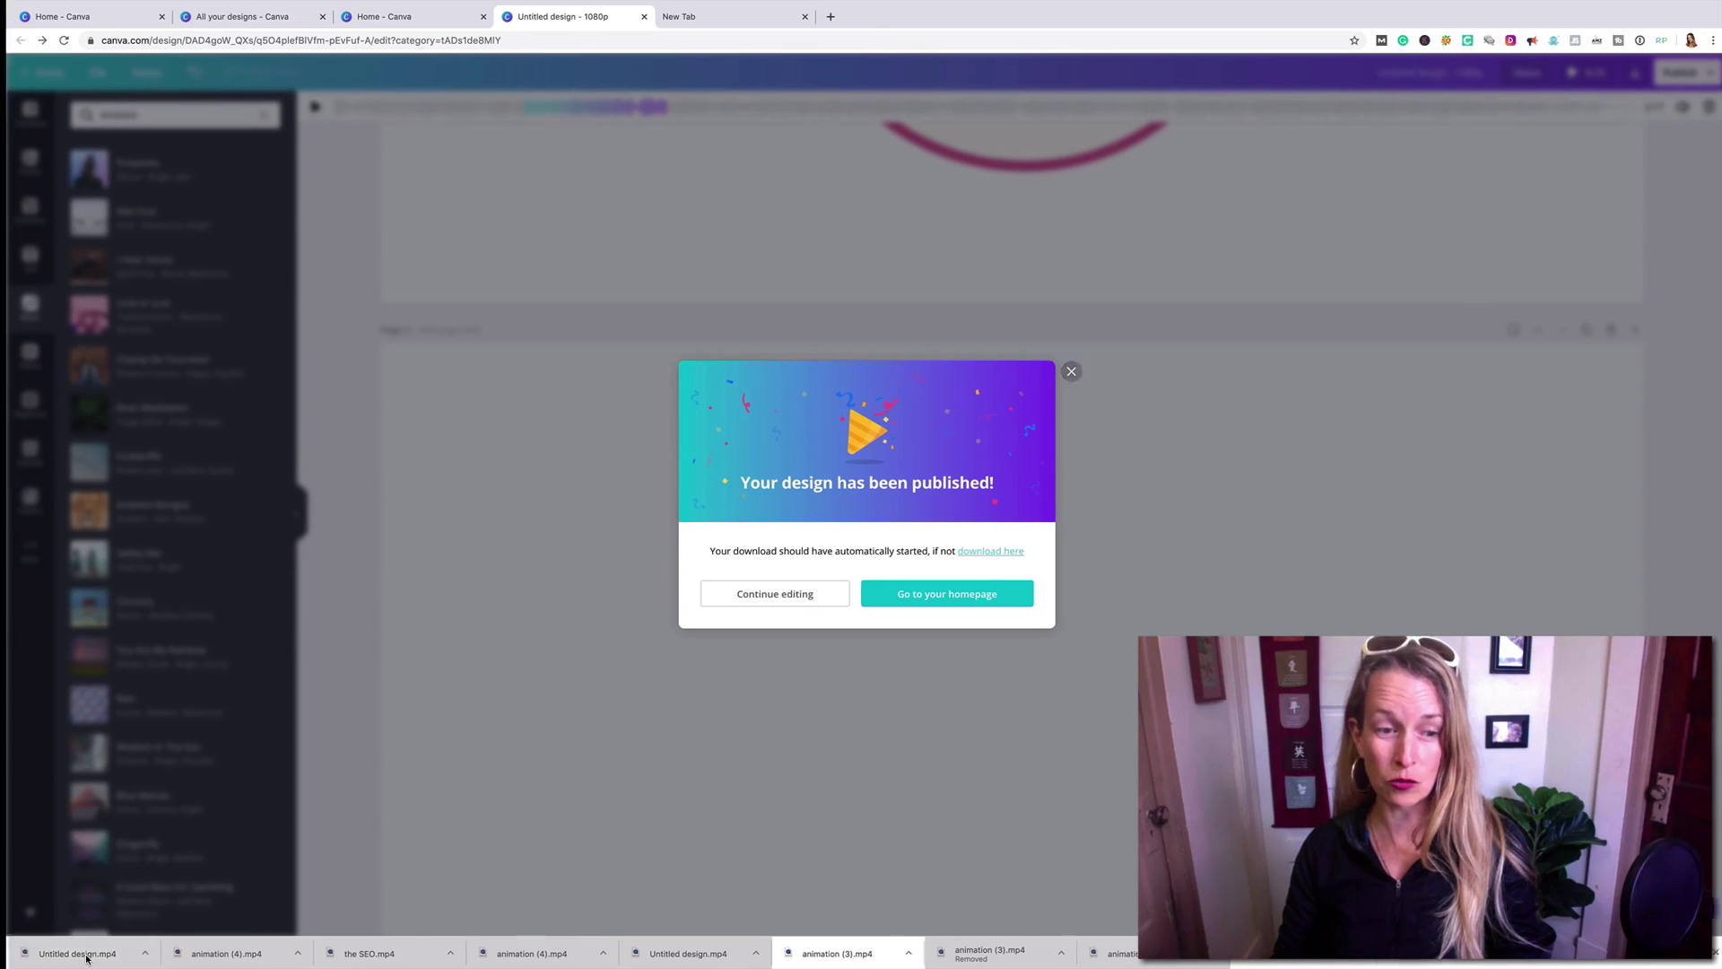